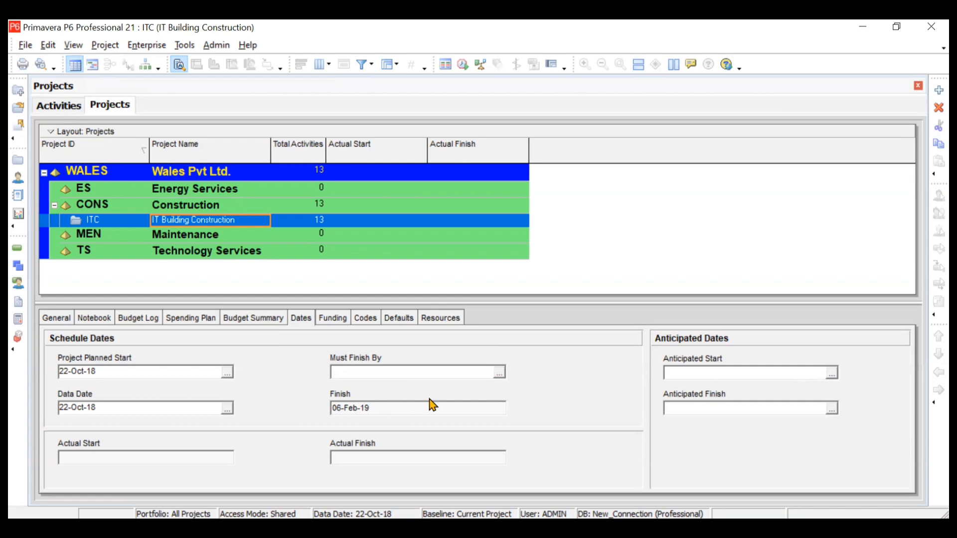
Step: Set the IT Building Construction project's Must Finish By date to 12-Feb-19 at hour 20:00
click(499, 373)
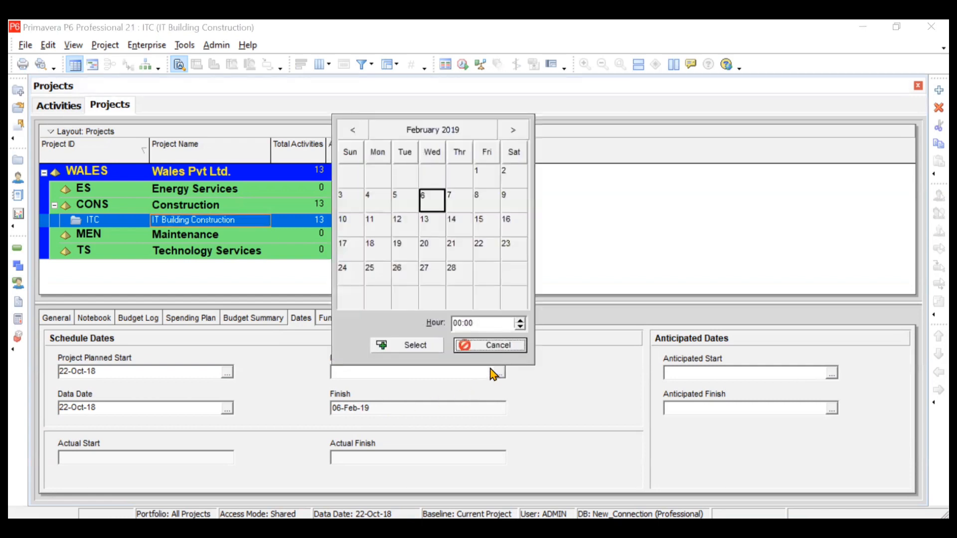
click(399, 223)
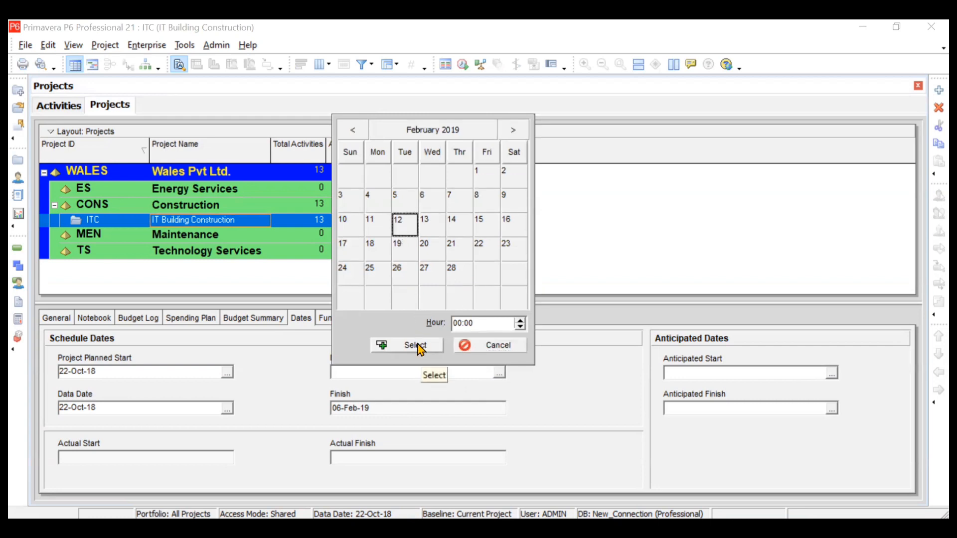
click(520, 321)
click(520, 321)
click(520, 321)
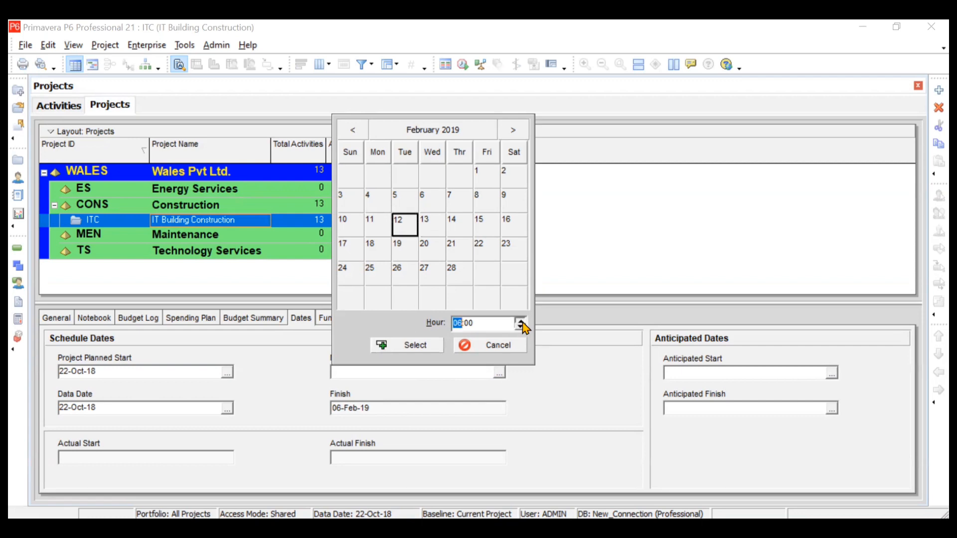
click(520, 321)
click(520, 321)
click(520, 321)
click(520, 321)
click(522, 322)
click(521, 322)
click(521, 322)
click(421, 346)
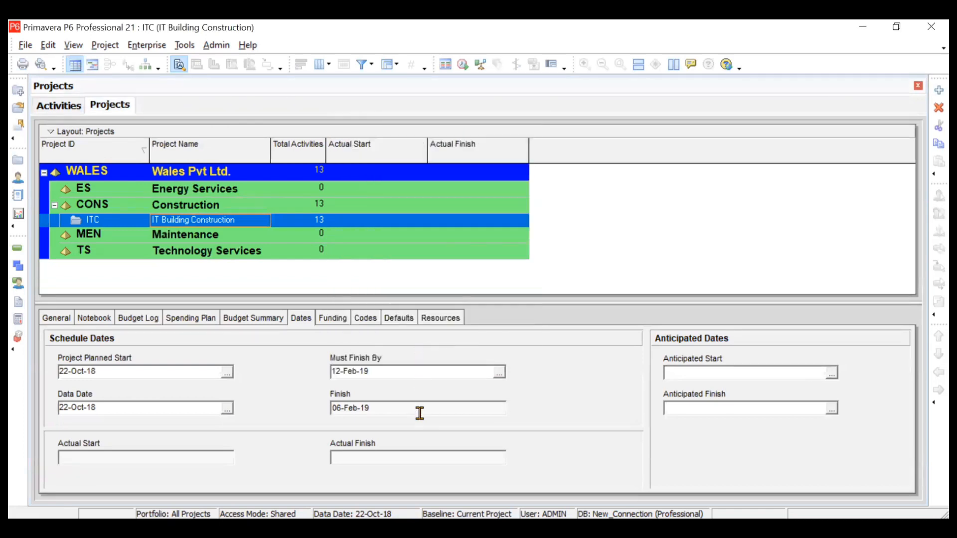
Step: Schedule the project using its own data date and review the Total Float of its activities
click(462, 65)
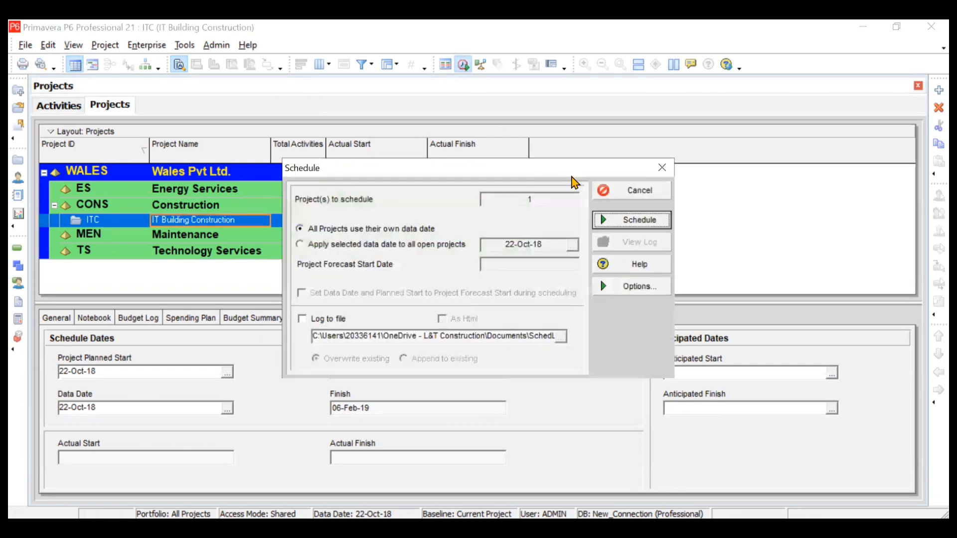
click(620, 222)
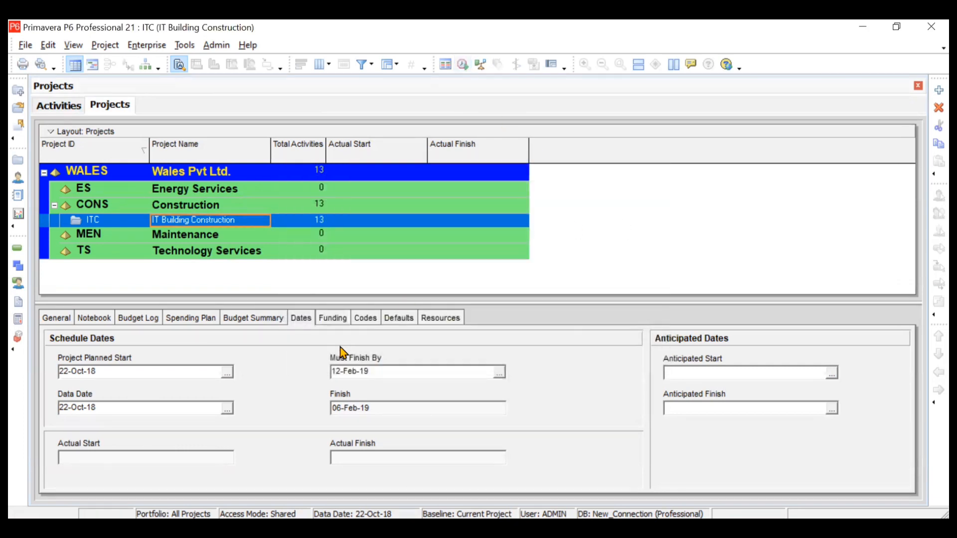
click(79, 106)
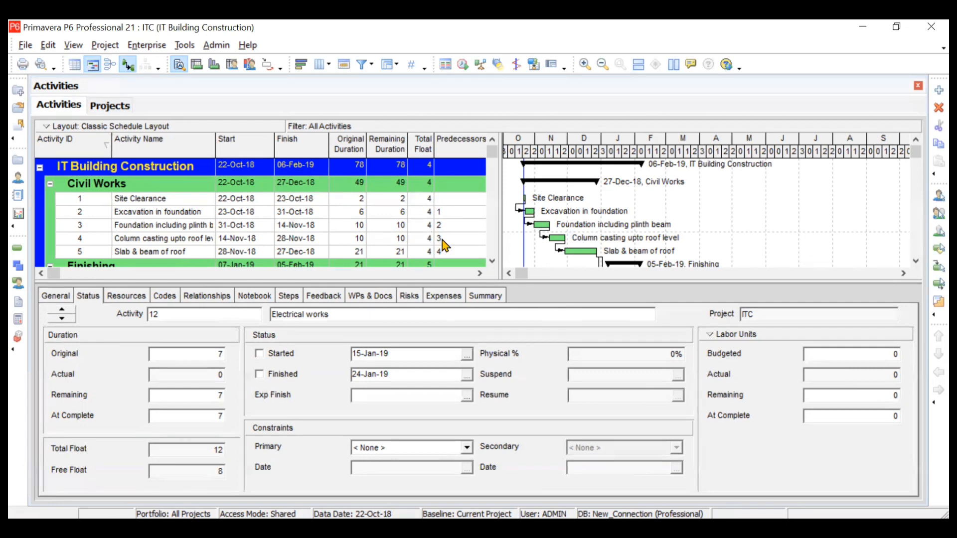
click(491, 261)
scroll(492, 264, down, 2)
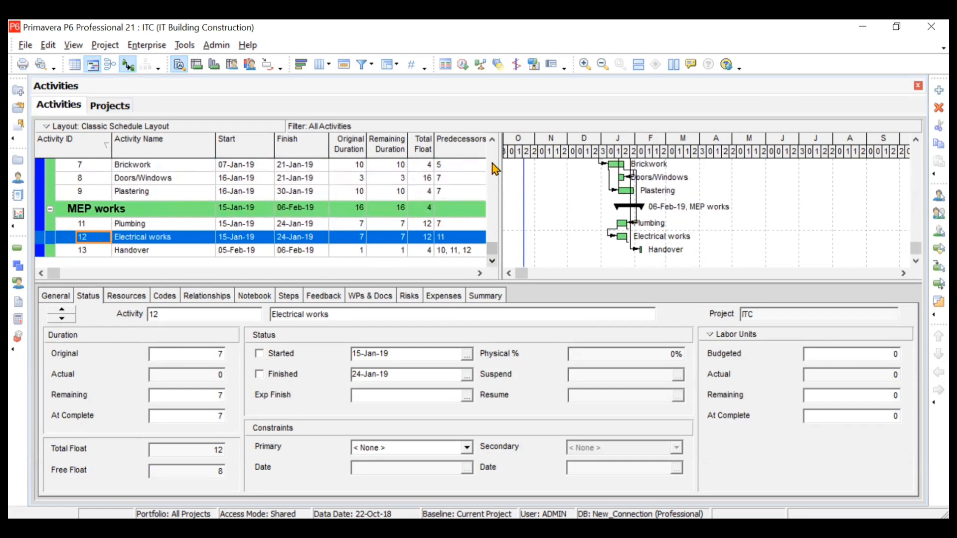
click(492, 139)
click(492, 140)
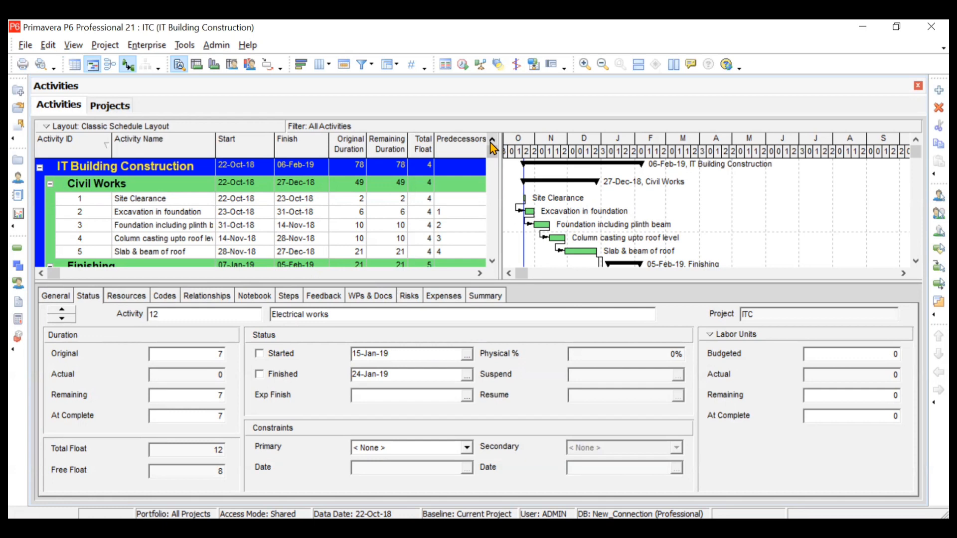
Step: Change the ITC project's Must Finish By date to 04-Feb-19 and reschedule the project
click(114, 106)
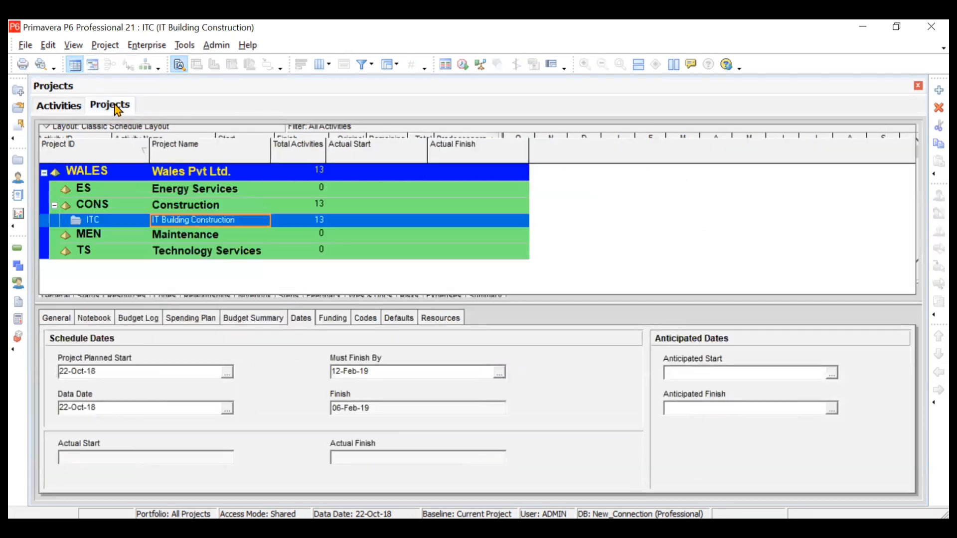
click(498, 372)
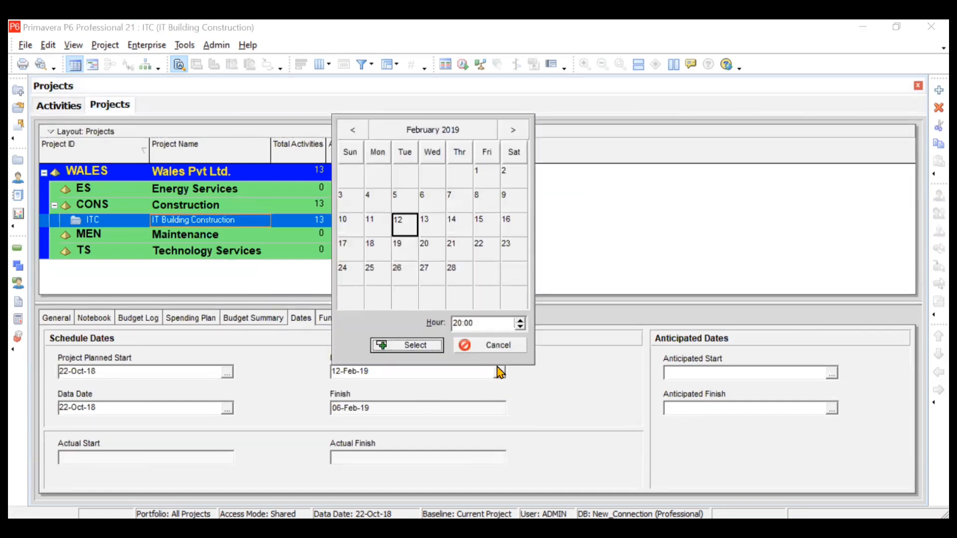
click(381, 202)
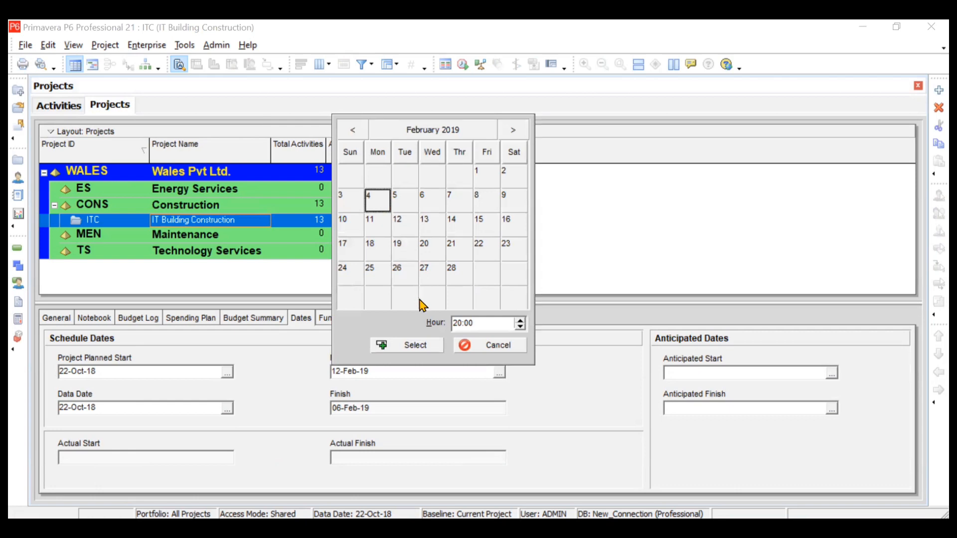
click(429, 346)
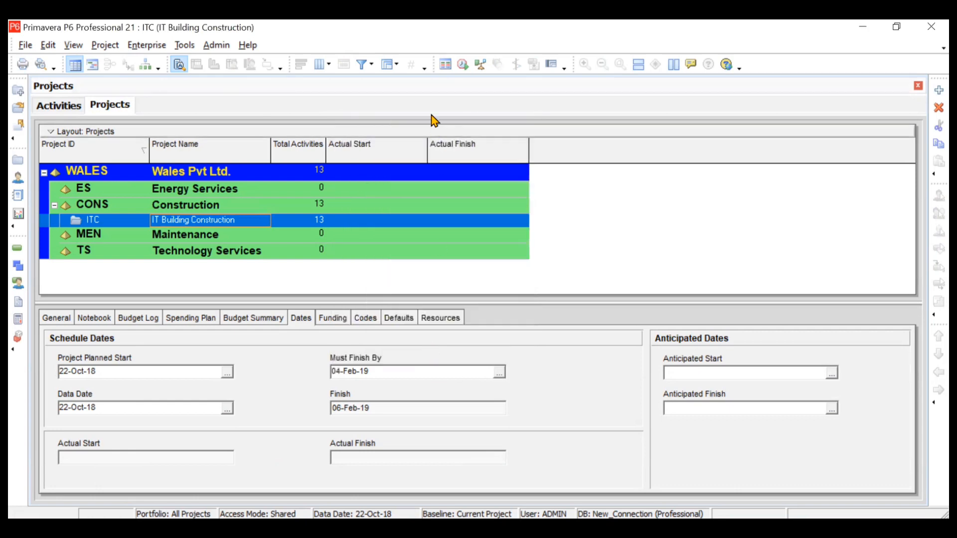
click(463, 65)
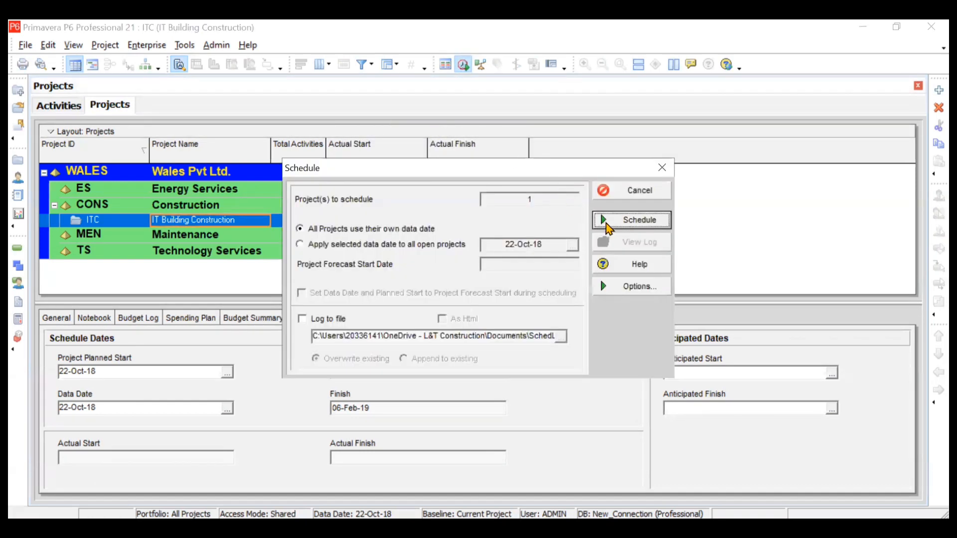
click(621, 220)
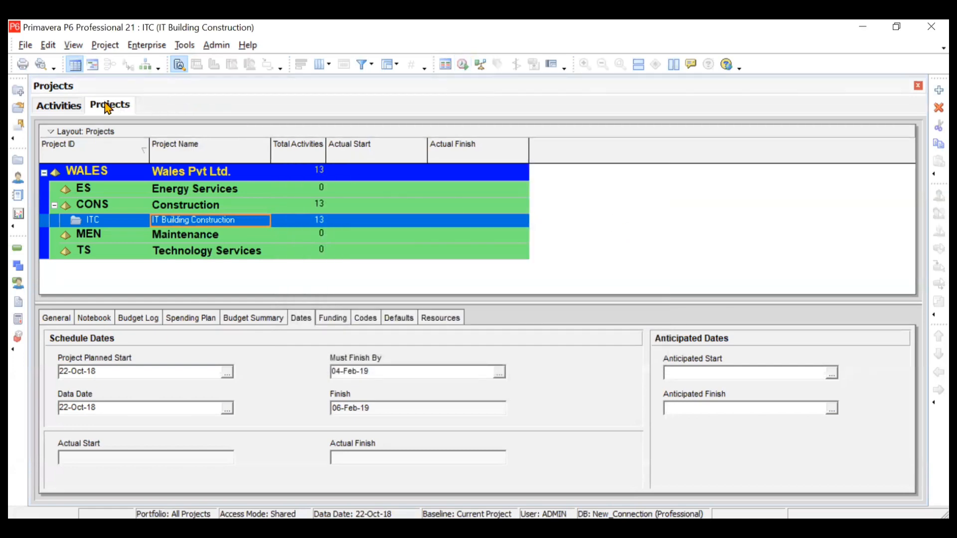
Step: Examine the Total Float values and Gantt bars of all activities from Civil Works through MEP works
click(77, 105)
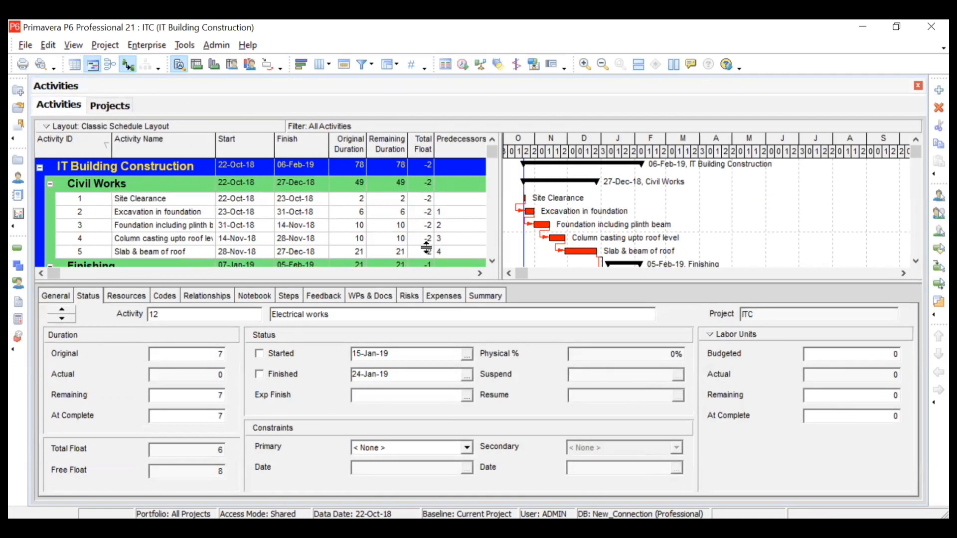
click(491, 261)
click(491, 261)
click(491, 261)
click(492, 261)
click(491, 261)
click(491, 261)
click(492, 261)
click(491, 261)
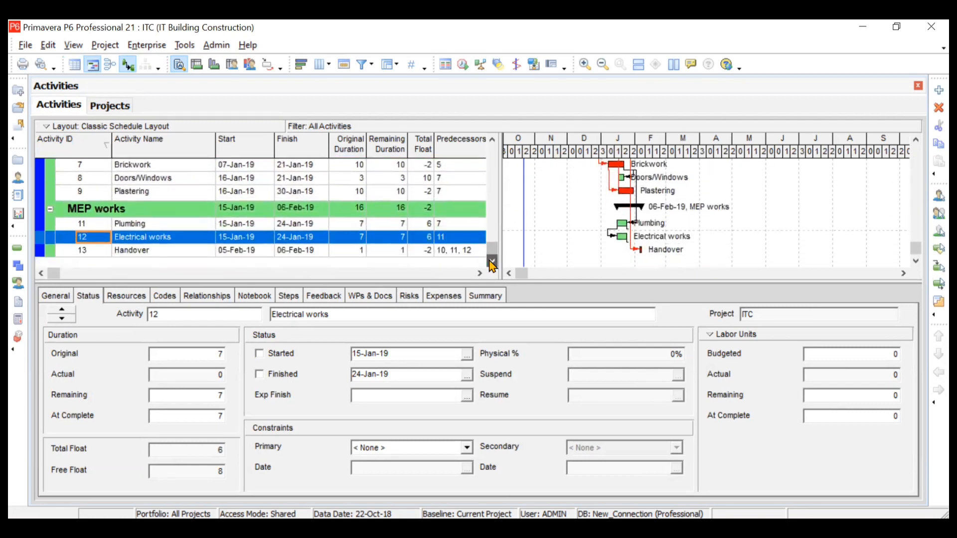
click(492, 139)
click(492, 139)
click(492, 140)
click(492, 140)
click(492, 140)
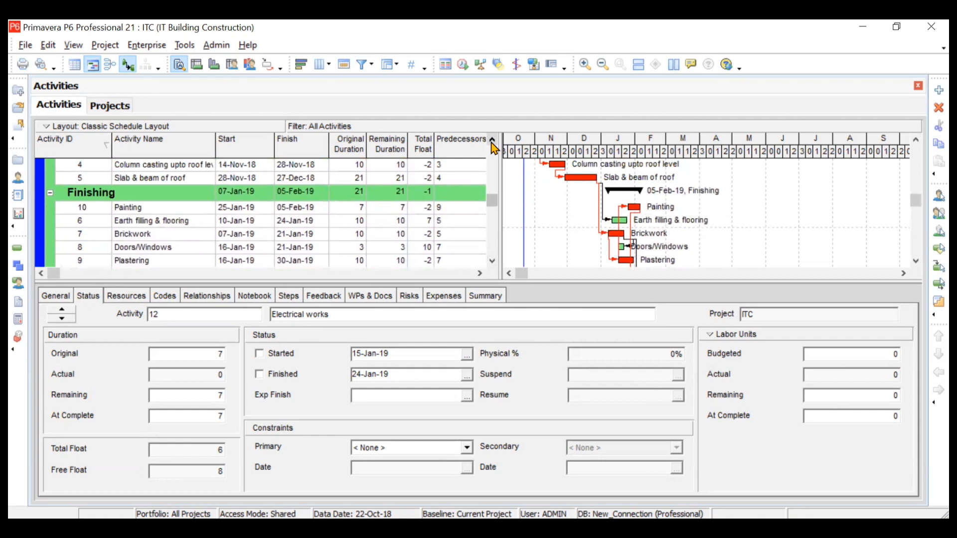
click(492, 141)
click(492, 140)
click(492, 141)
click(492, 140)
click(492, 140)
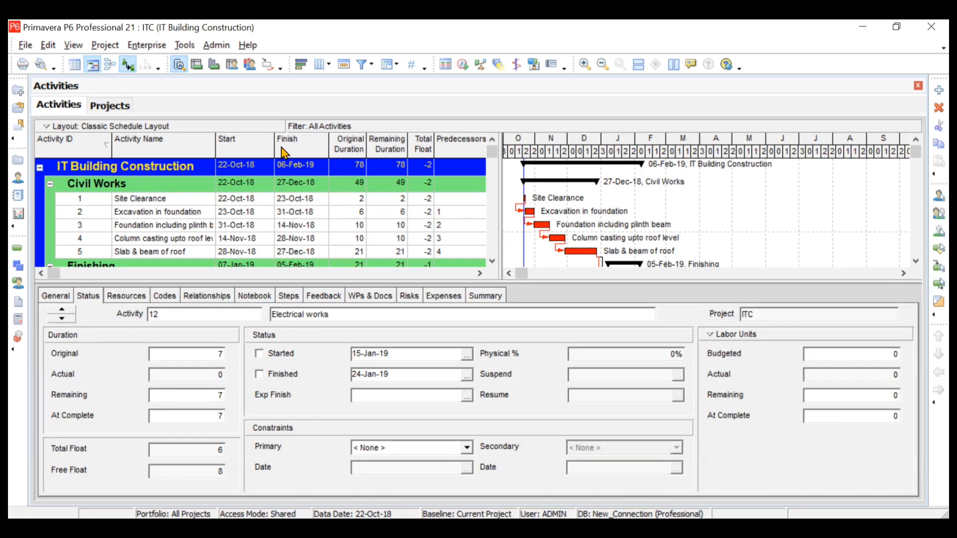
Step: Find the "early" date fields for the activity table's columns and add Early Start and Early Finish after Activity ID
right_click(254, 142)
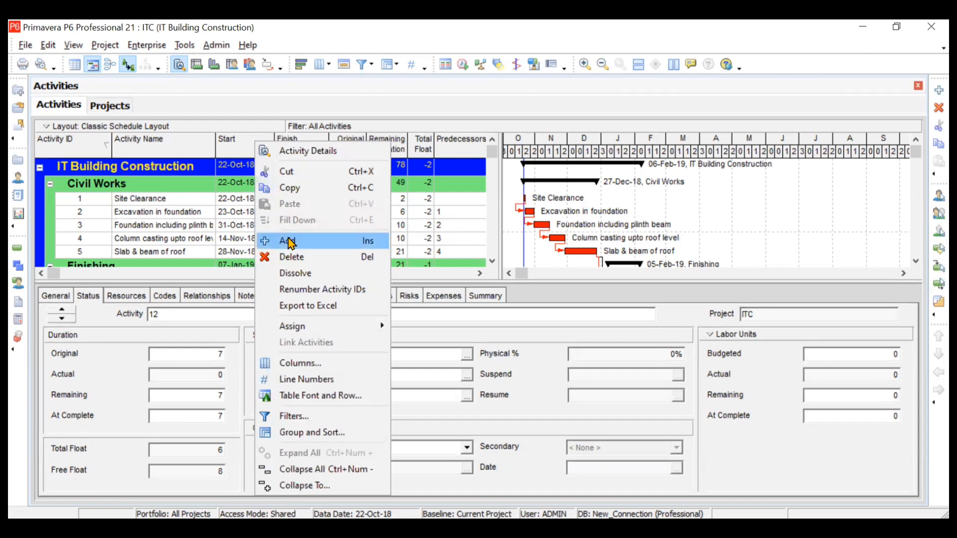
click(328, 364)
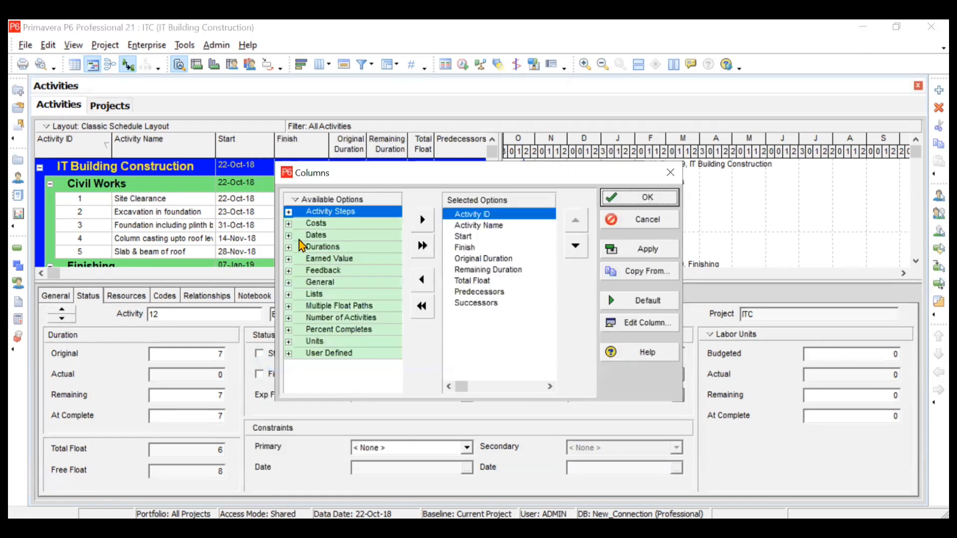
right_click(307, 204)
click(322, 216)
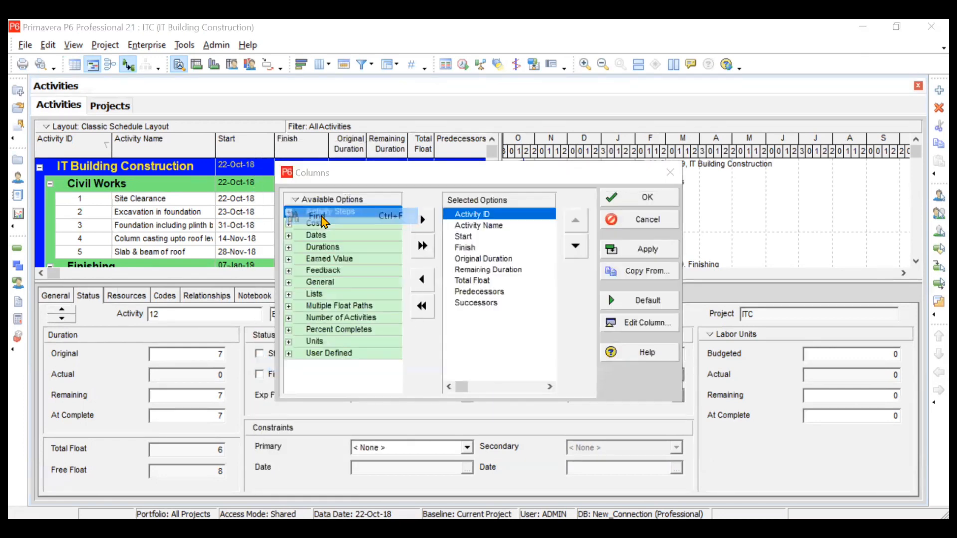
text(early)
key(Return)
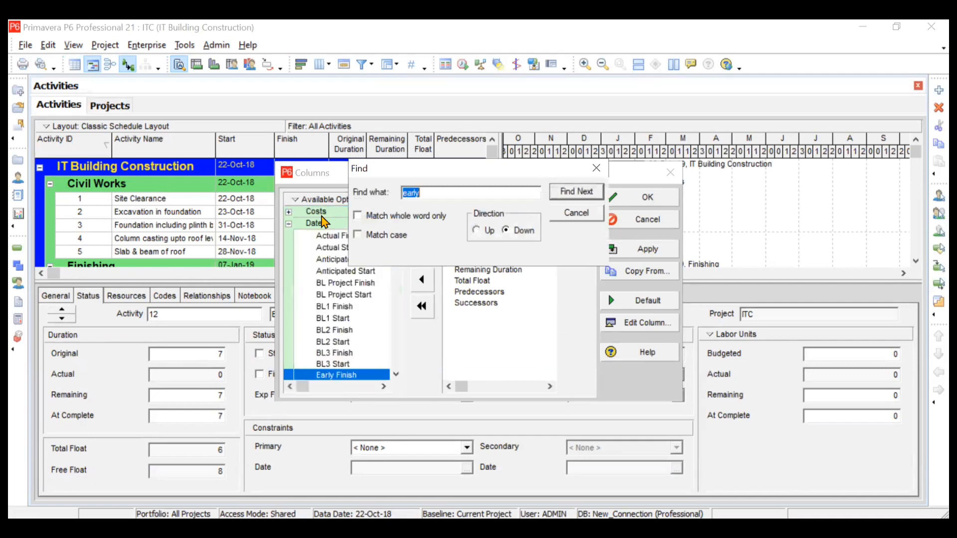
key(Return)
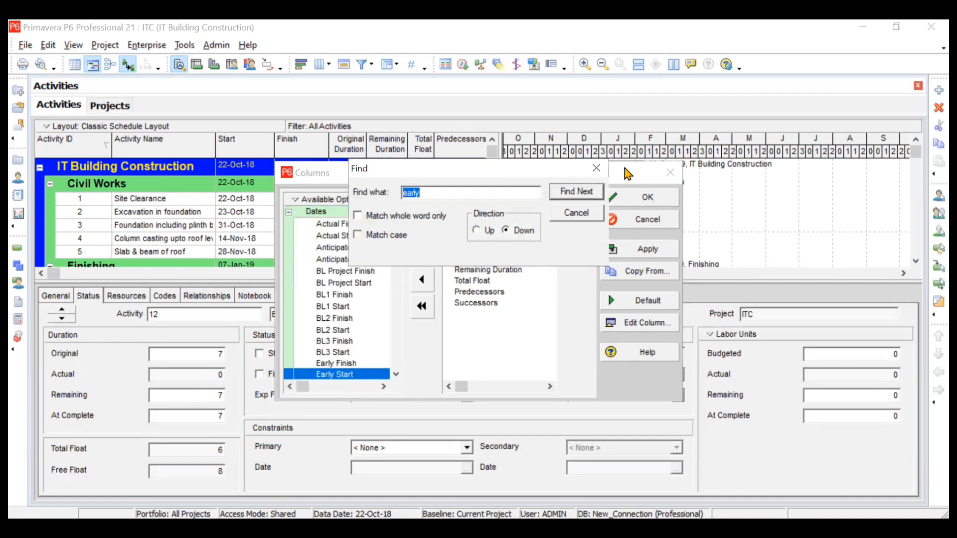
click(597, 169)
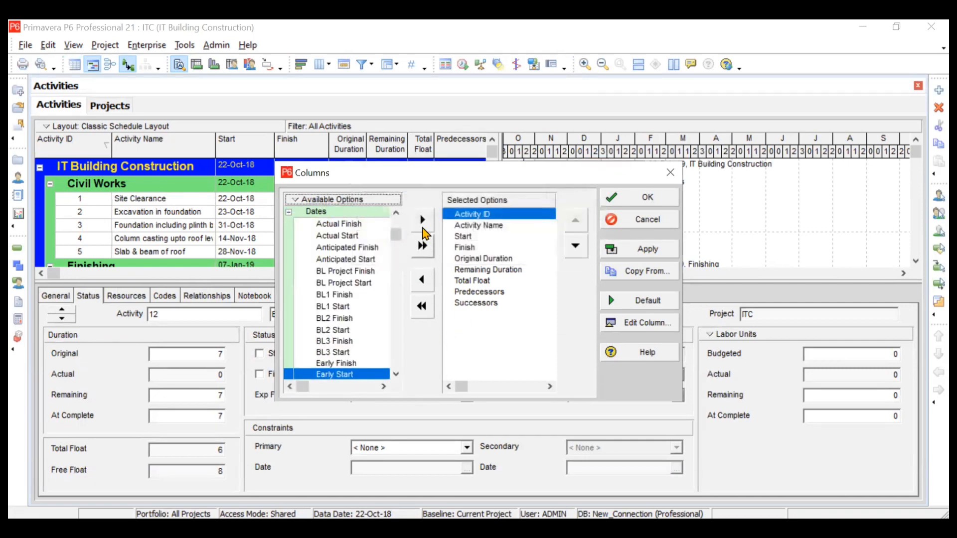
click(423, 225)
click(365, 363)
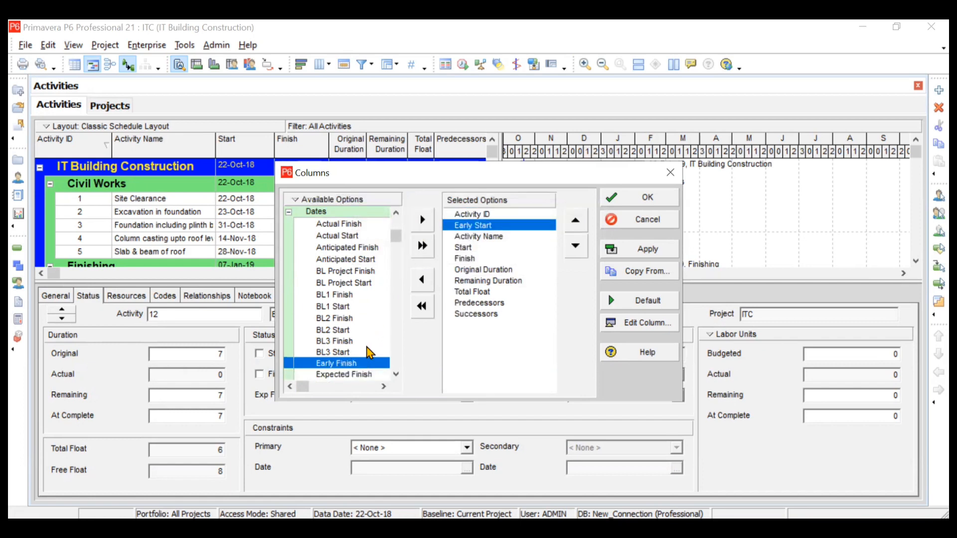
click(423, 225)
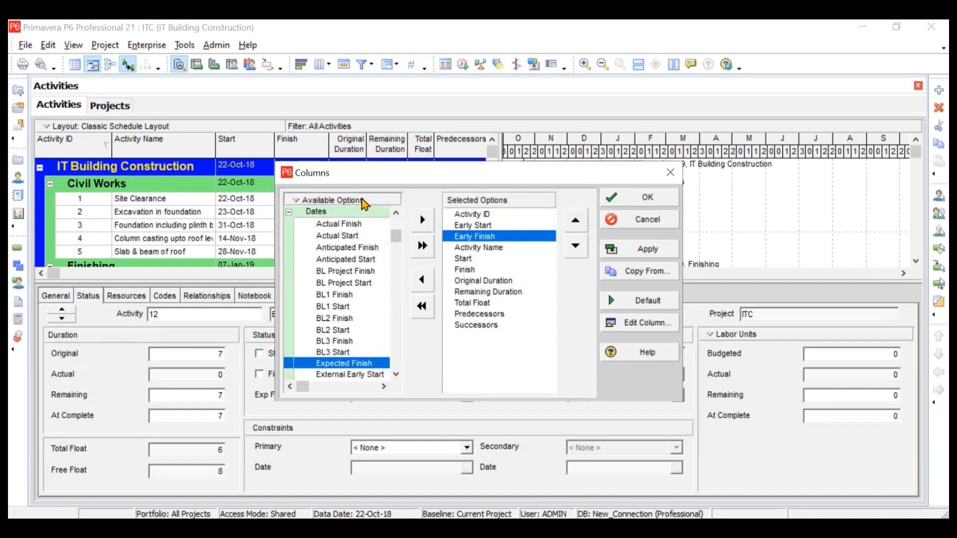
Step: Find the "late" date fields, add Late Start and Late Finish after Early Finish, and apply the column selection
click(358, 201)
click(317, 215)
text(late)
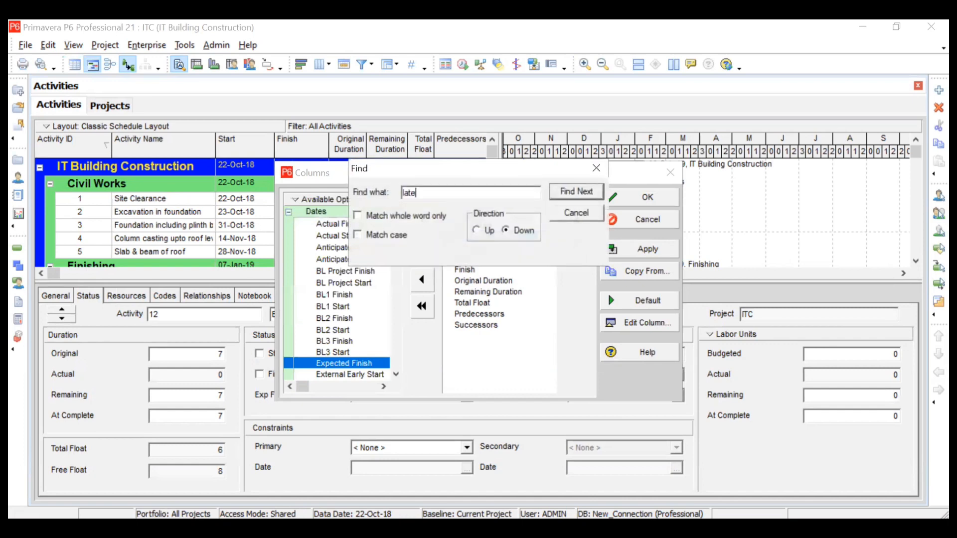
key(Return)
key(Return)
key(Return)
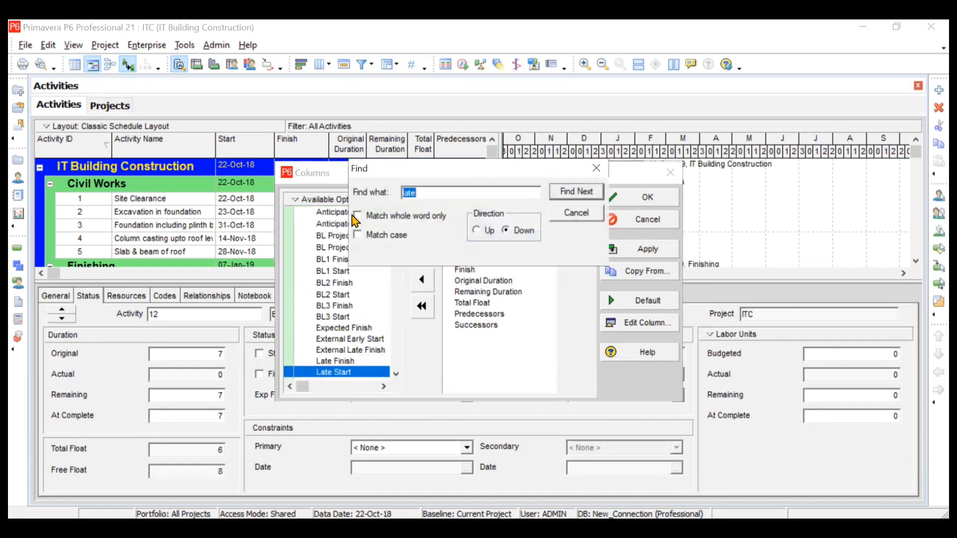
click(596, 168)
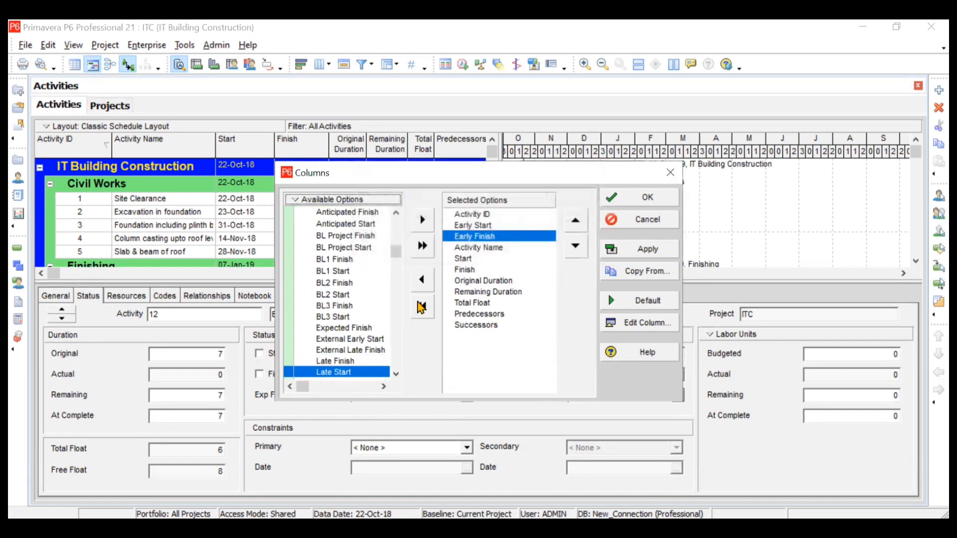
click(422, 220)
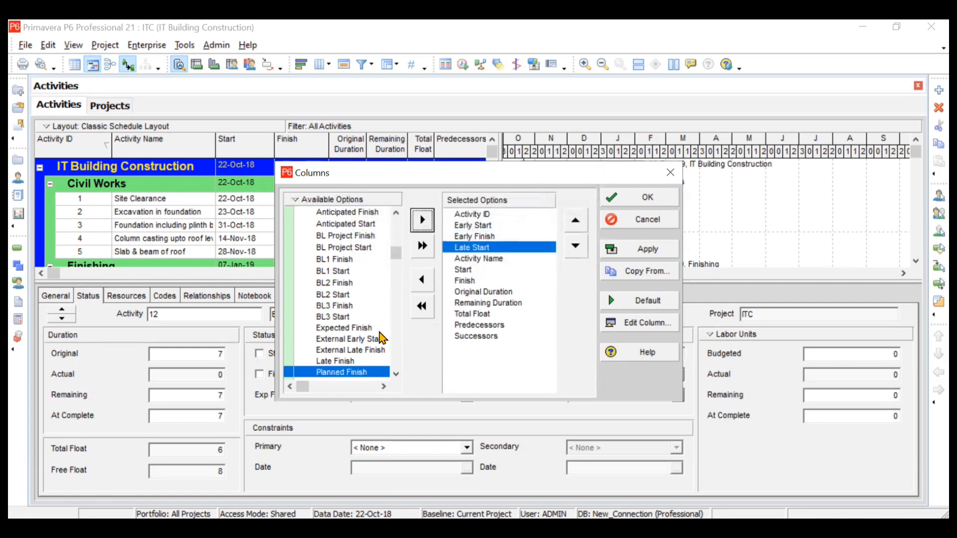
click(344, 361)
click(422, 222)
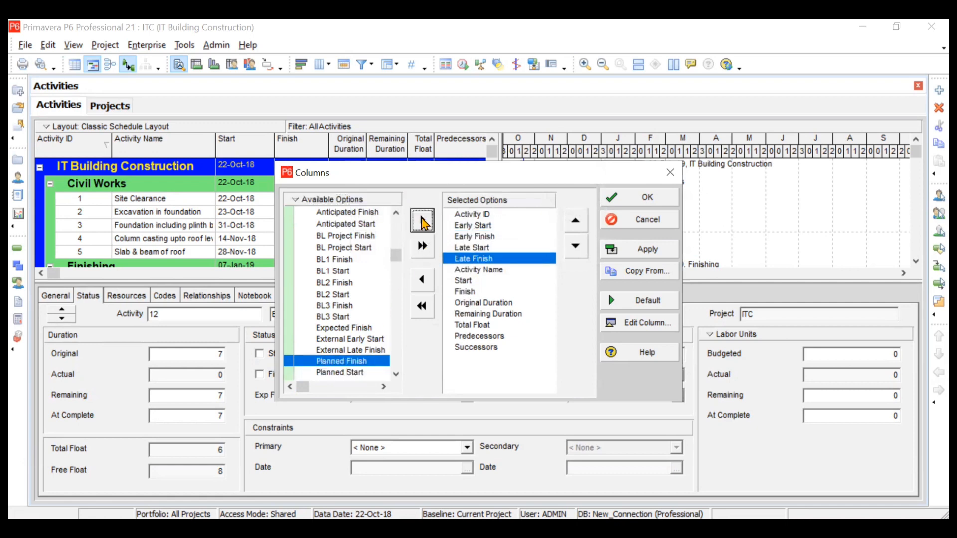
click(646, 199)
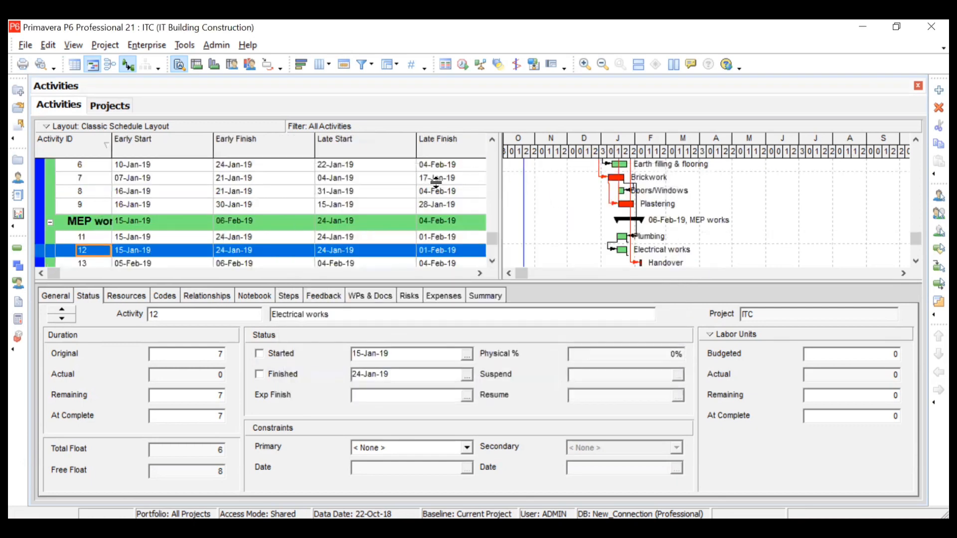
Step: Show the activities as a full-width table without the Gantt chart and compare their early and late dates
click(72, 65)
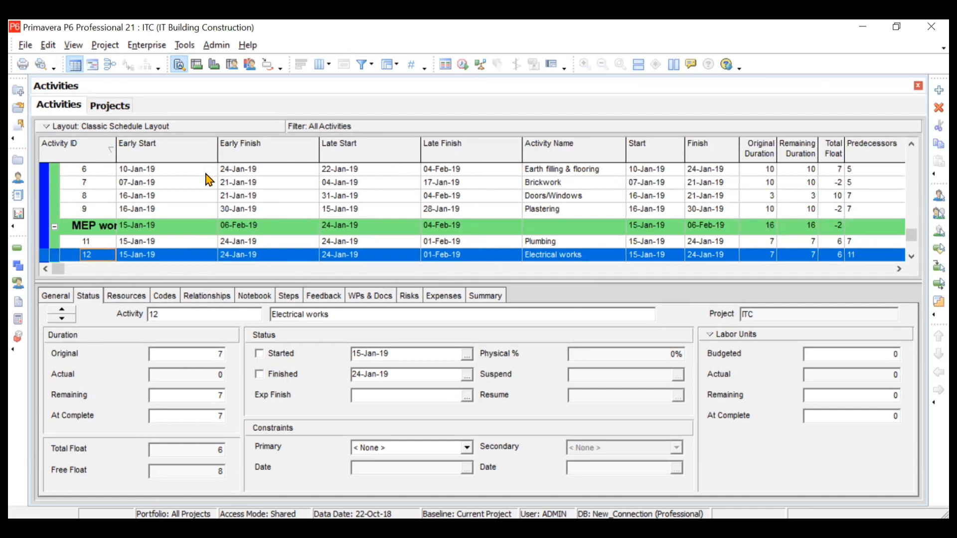
click(911, 144)
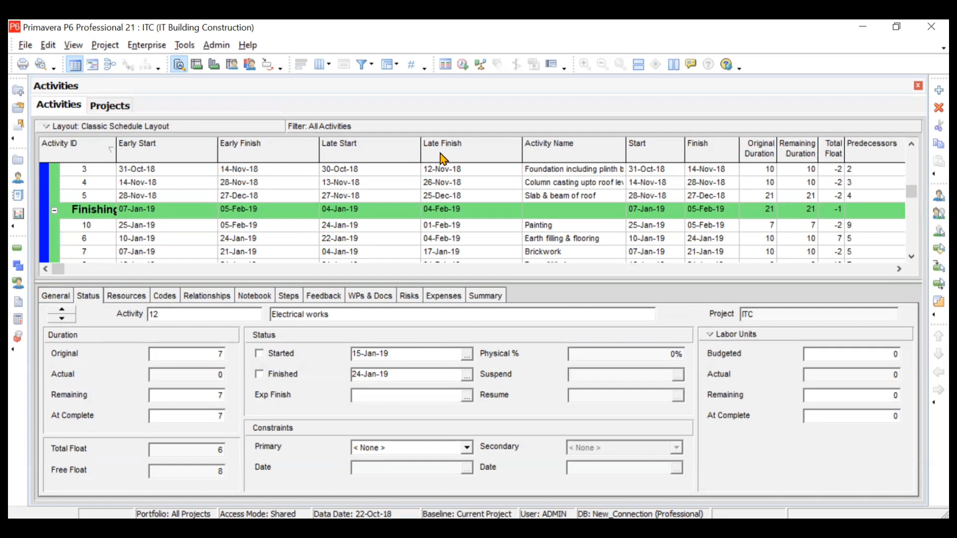
Step: Clear the Must Finish By date of the IT Building Construction project
click(913, 145)
click(912, 144)
click(913, 144)
click(912, 144)
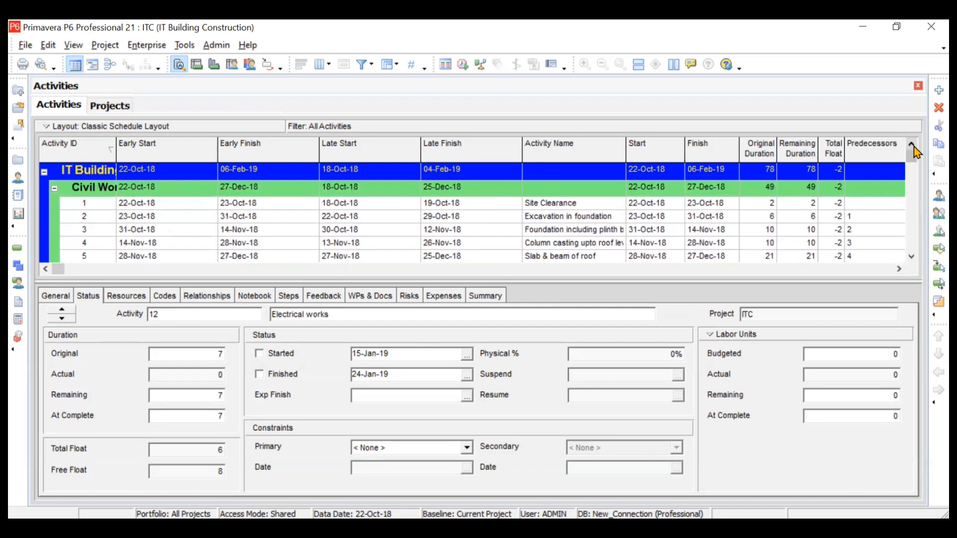
click(108, 106)
click(412, 370)
key(BackSpace)
key(BackSpace)
key(BackSpace)
key(BackSpace)
key(BackSpace)
key(BackSpace)
key(BackSpace)
key(BackSpace)
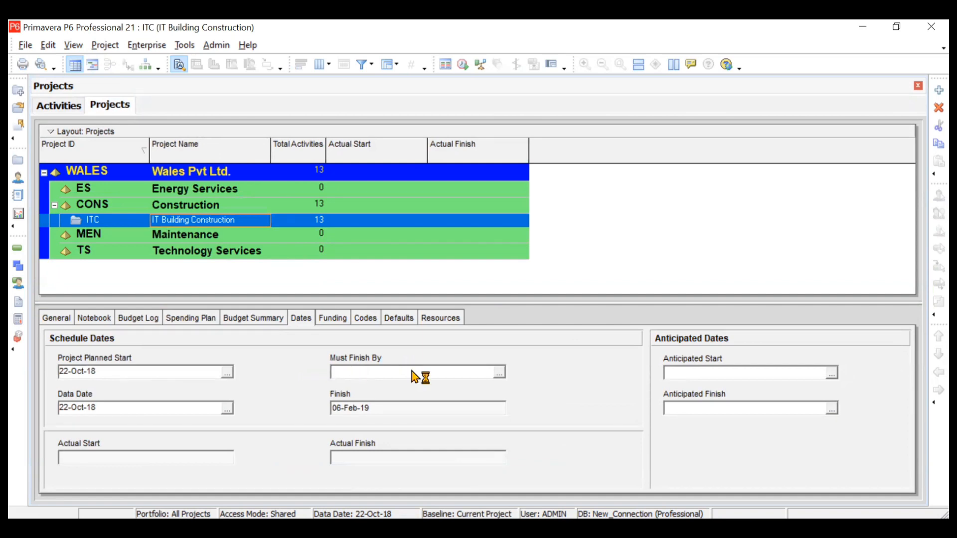
Step: Reschedule the project without the Must Finish By date and return to its activity table
click(463, 64)
click(627, 220)
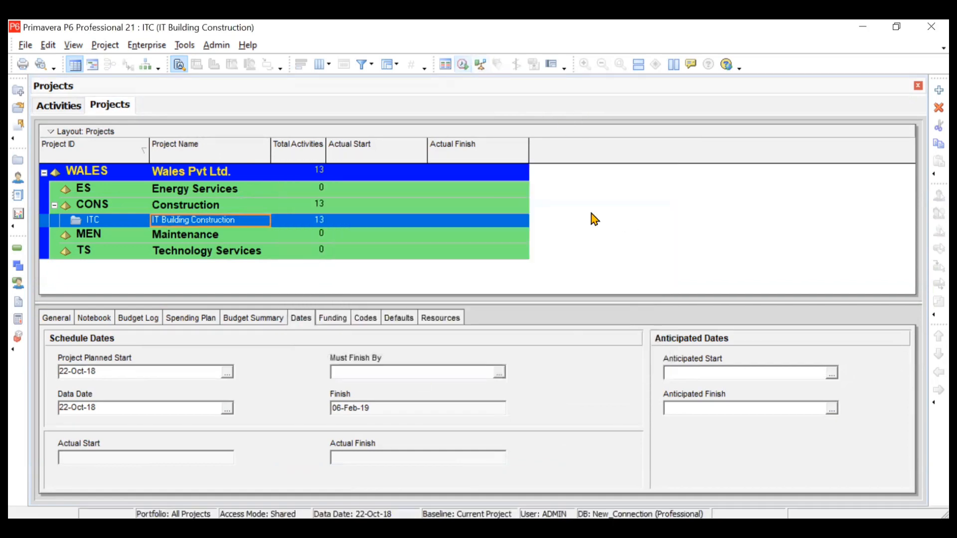
click(72, 107)
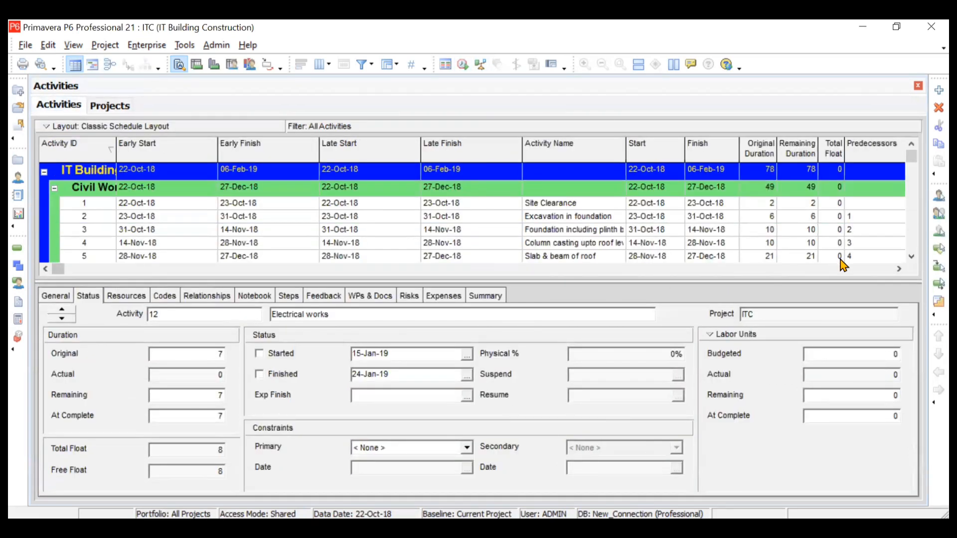
Step: Examine the early dates, late dates, Total Float and successors of all activities from Civil Works through MEP works
click(899, 269)
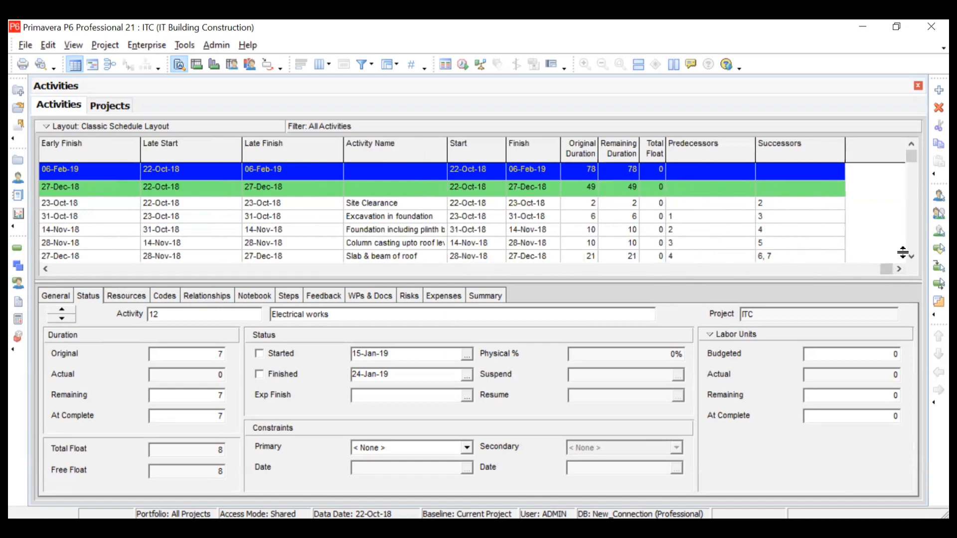
click(911, 256)
click(911, 256)
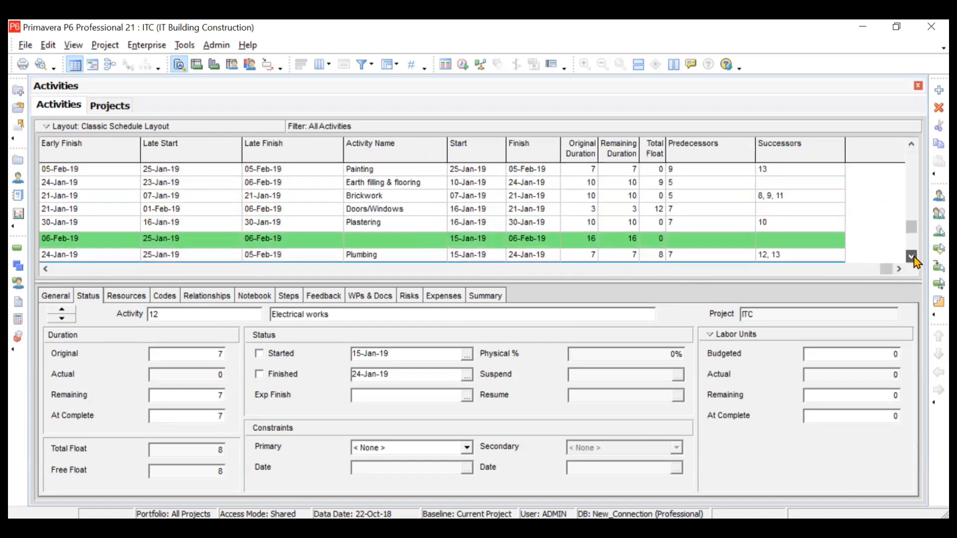
click(911, 144)
click(911, 144)
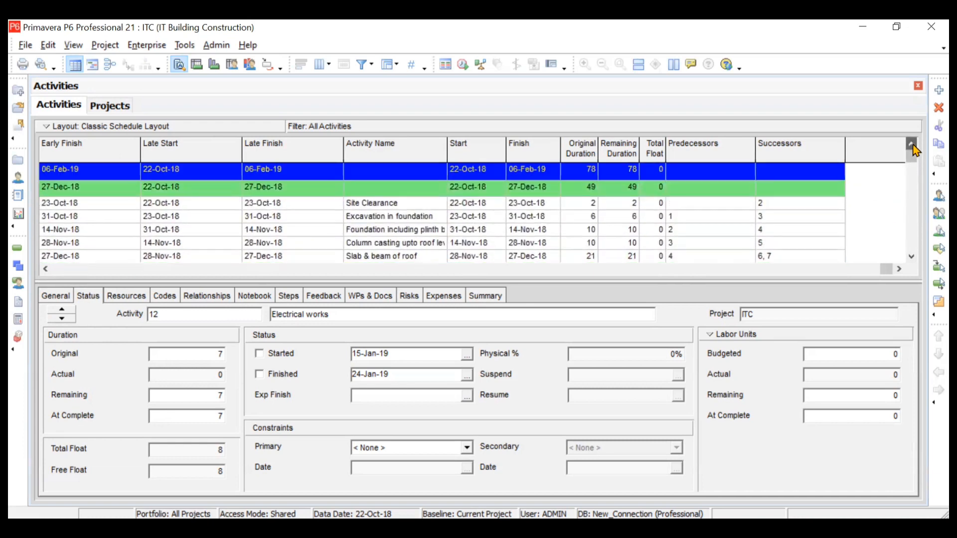
click(45, 269)
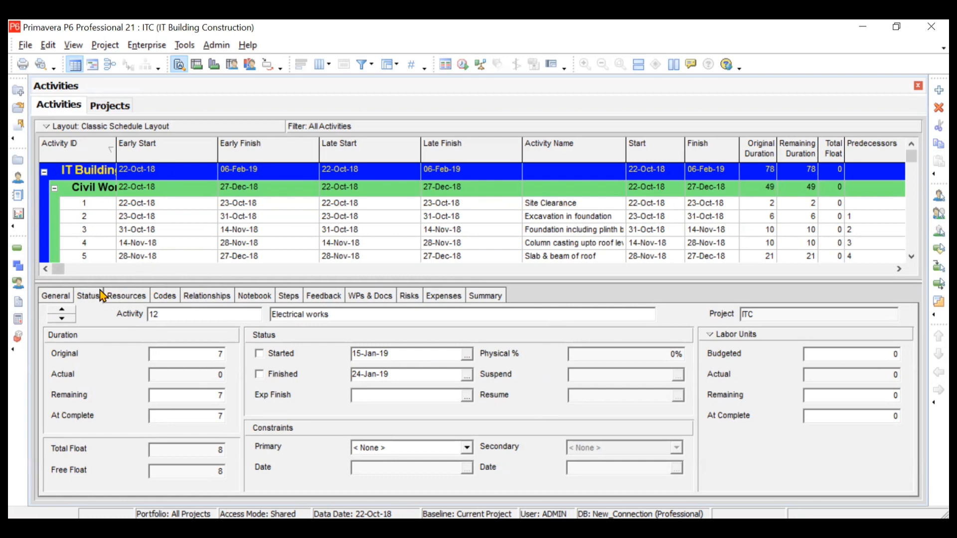
Step: Review the primary constraint types available for the Electrical works activity without choosing one
click(467, 448)
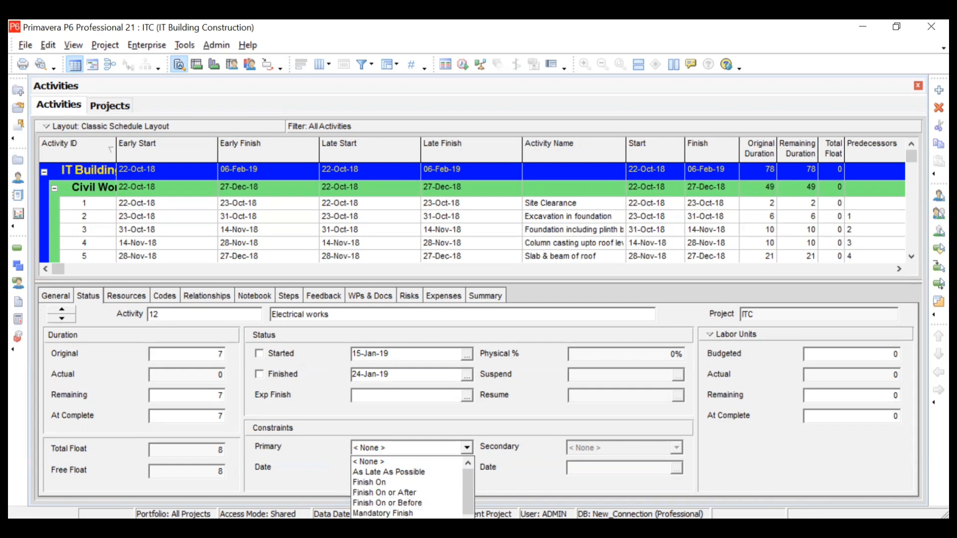
scroll(408, 511, down, 1)
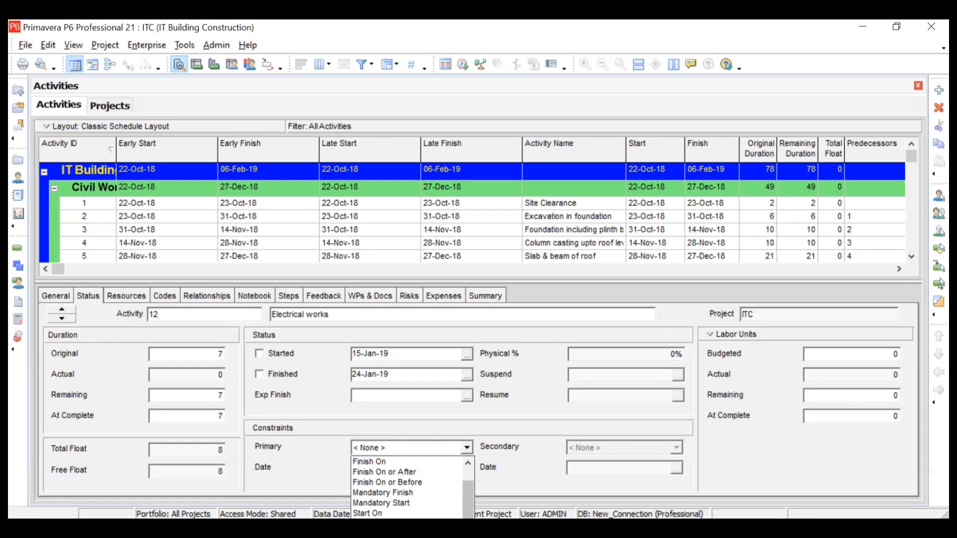
click(461, 423)
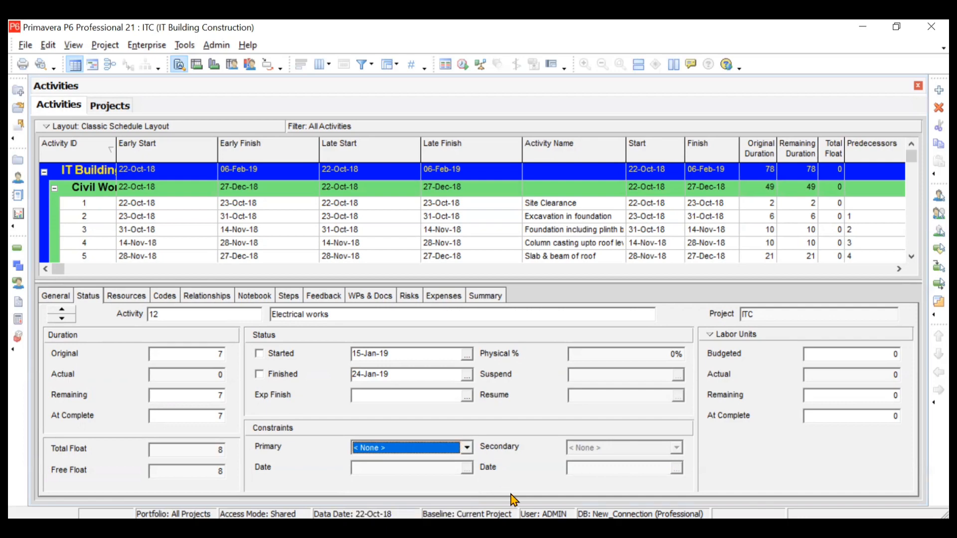
Step: Following the requirements slide in PowerPoint, constrain activity 3, Foundation including plinth beam, to Finish On or Before 17-Nov-18 and reschedule the project
key(alt+Tab)
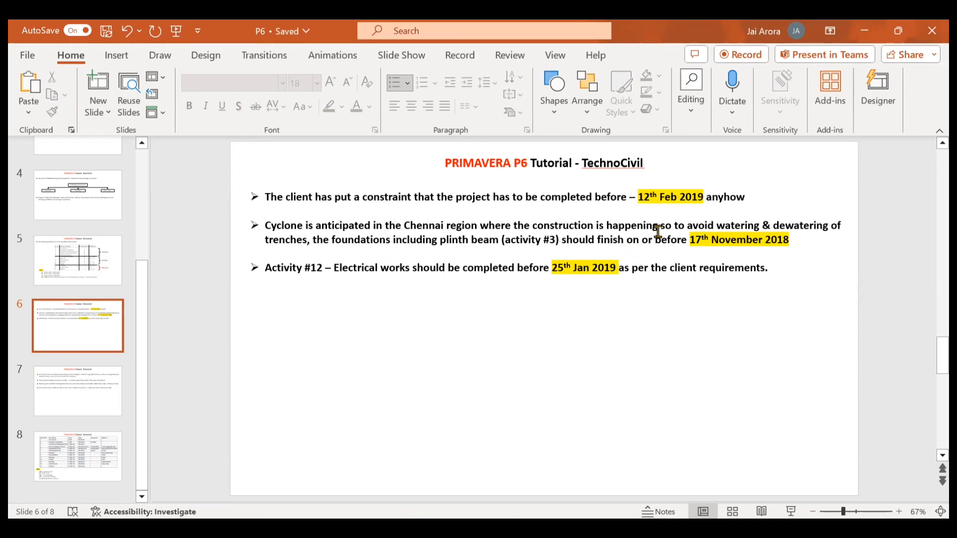
click(864, 29)
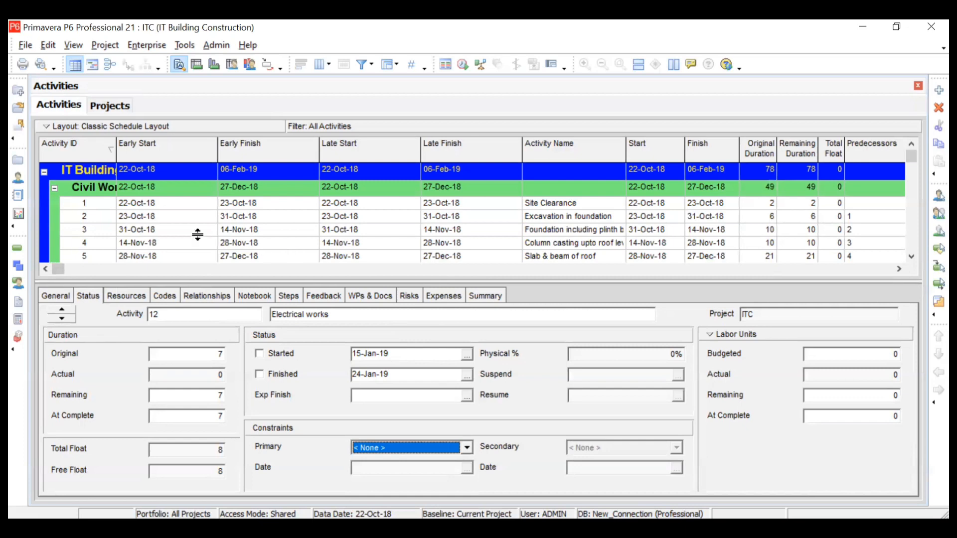
click(178, 231)
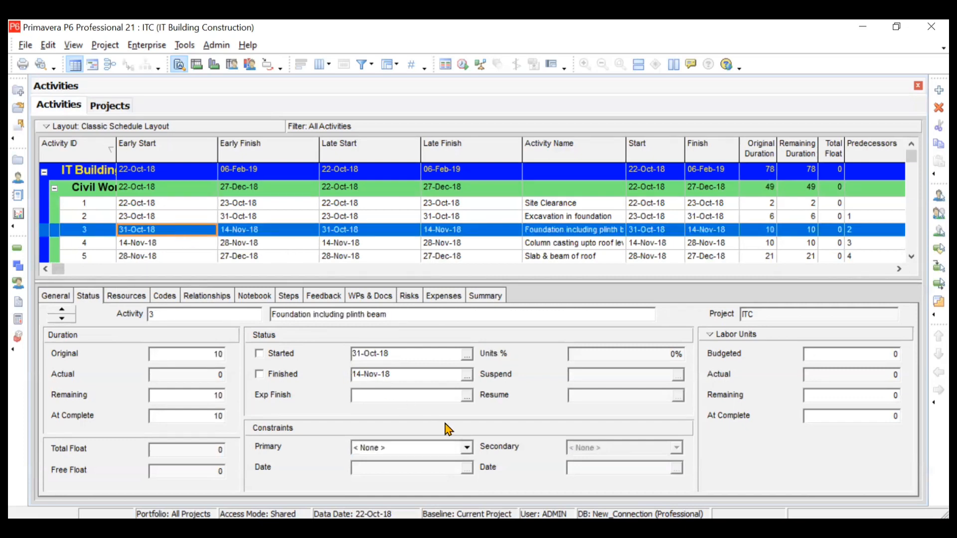
click(468, 448)
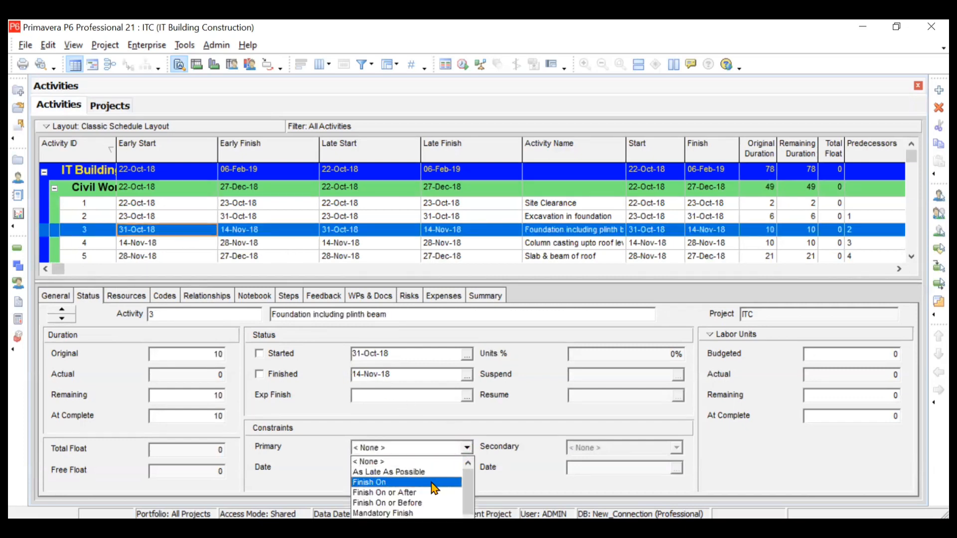
click(426, 503)
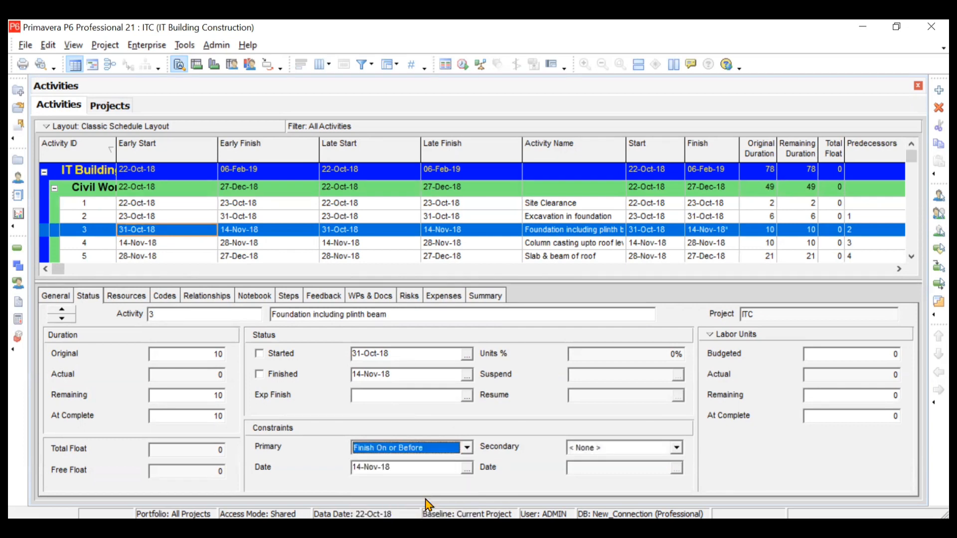
click(467, 468)
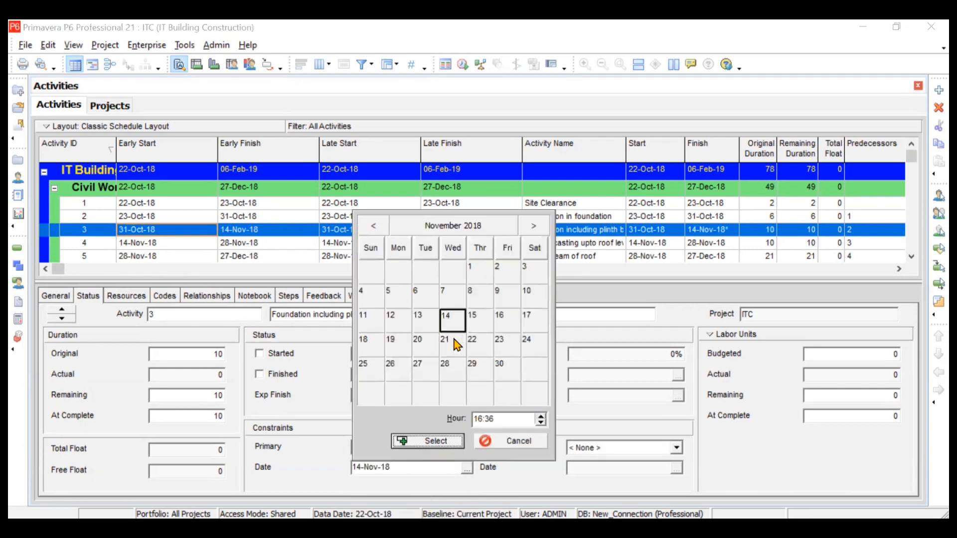
click(526, 320)
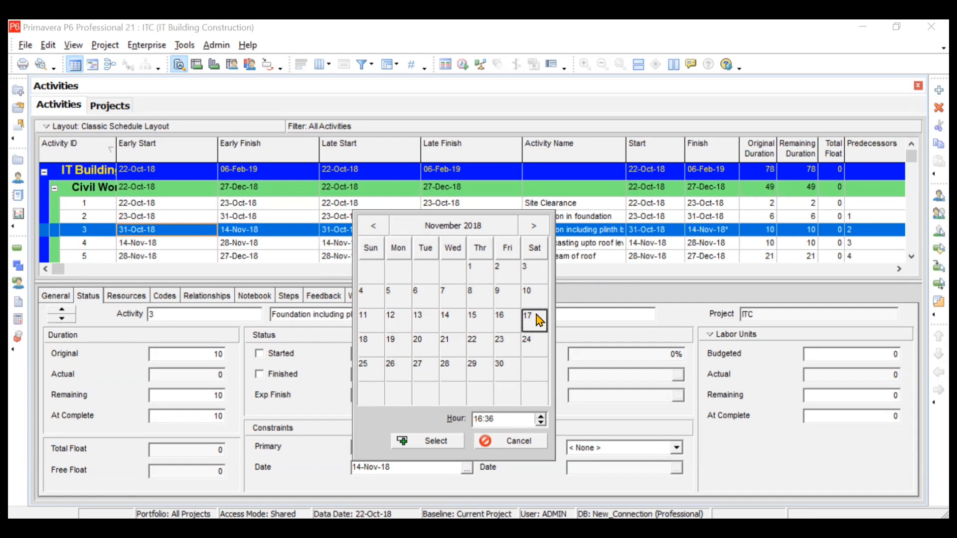
click(441, 442)
click(463, 65)
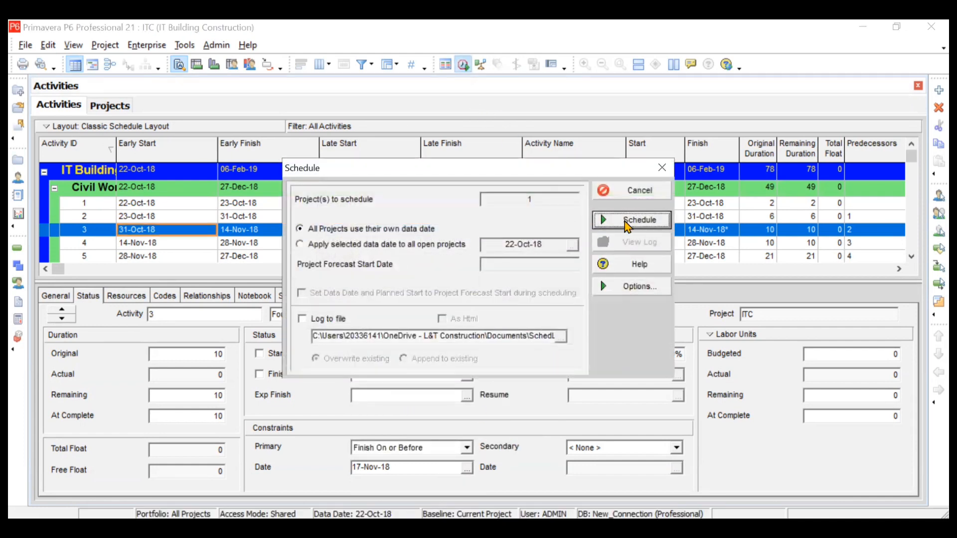
click(629, 220)
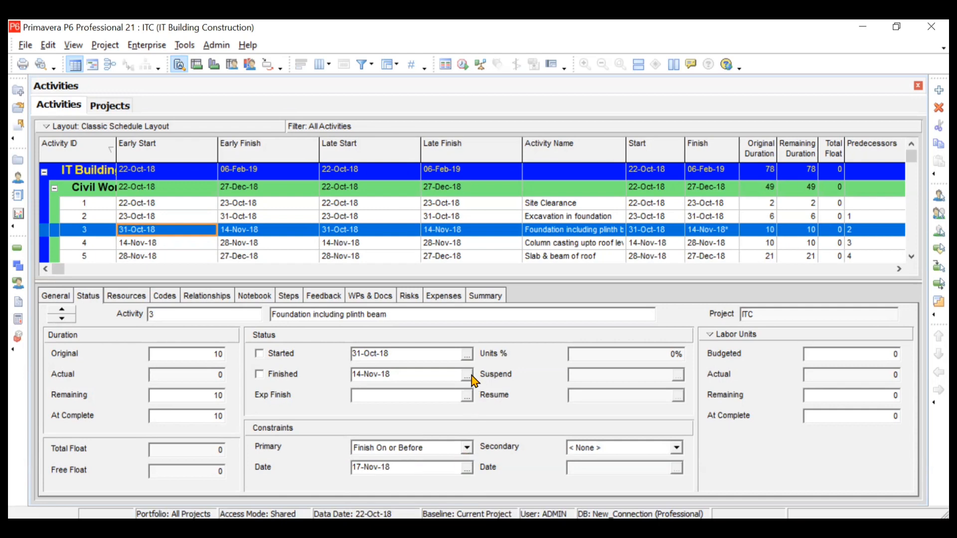
Step: Remove the primary constraint from activity 3 by setting it to None, and reschedule the project
click(467, 449)
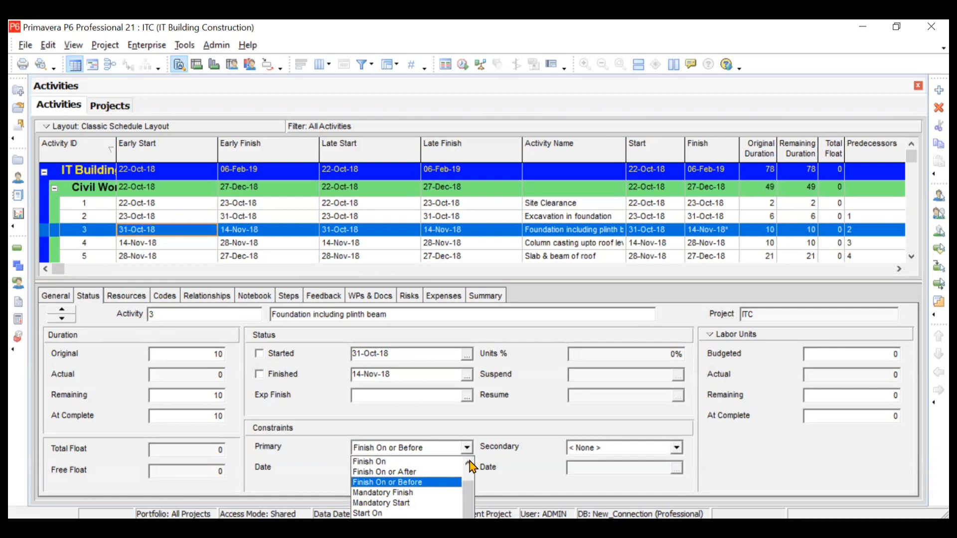
click(469, 462)
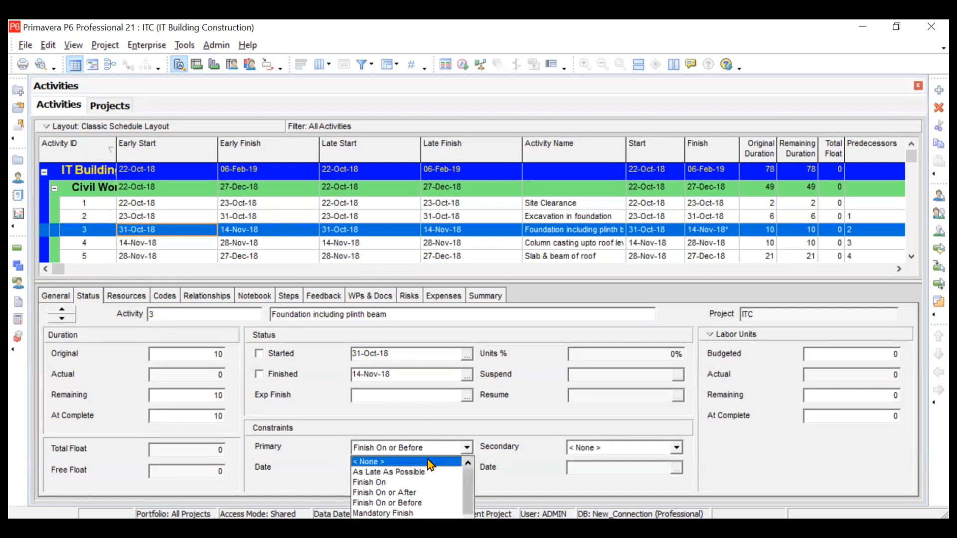
click(430, 463)
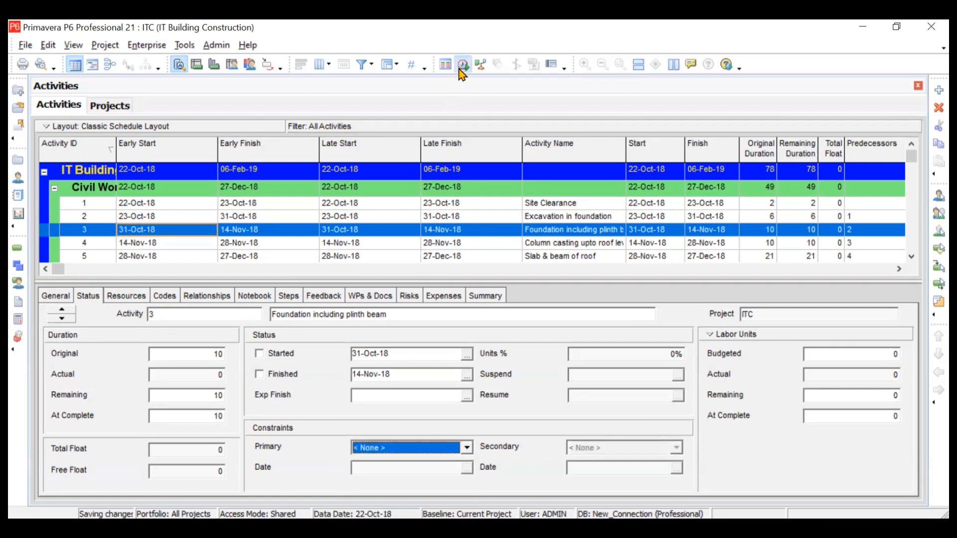
click(461, 69)
click(639, 222)
Step: Check the PowerPoint slide's Electrical works requirement, constrain activity 12 to Finish On or Before 25-Jan-19, and reschedule the project
key(alt+Tab)
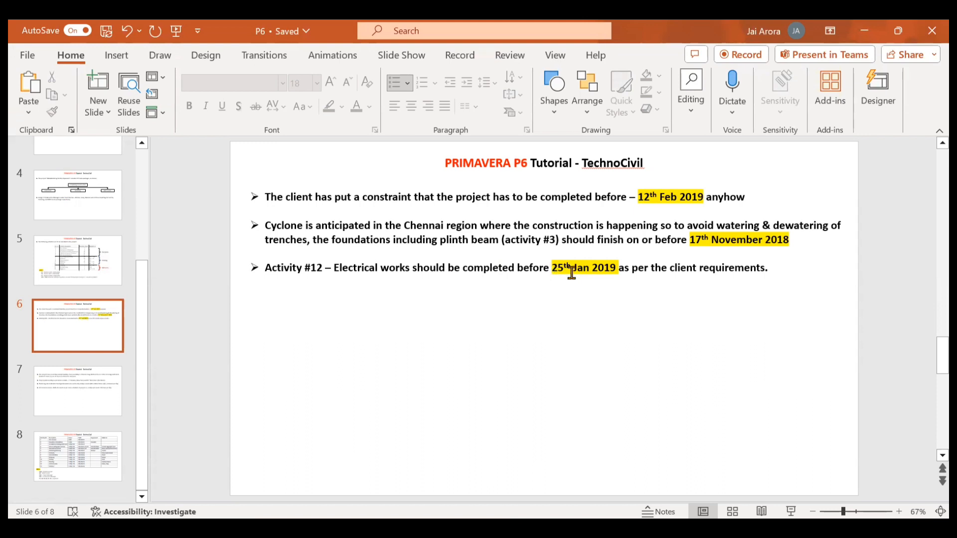
click(862, 32)
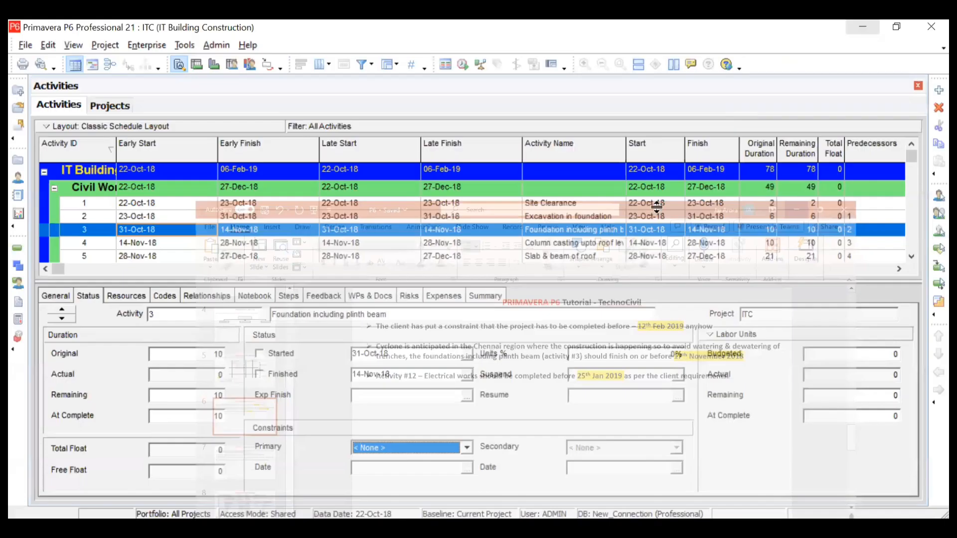
click(911, 256)
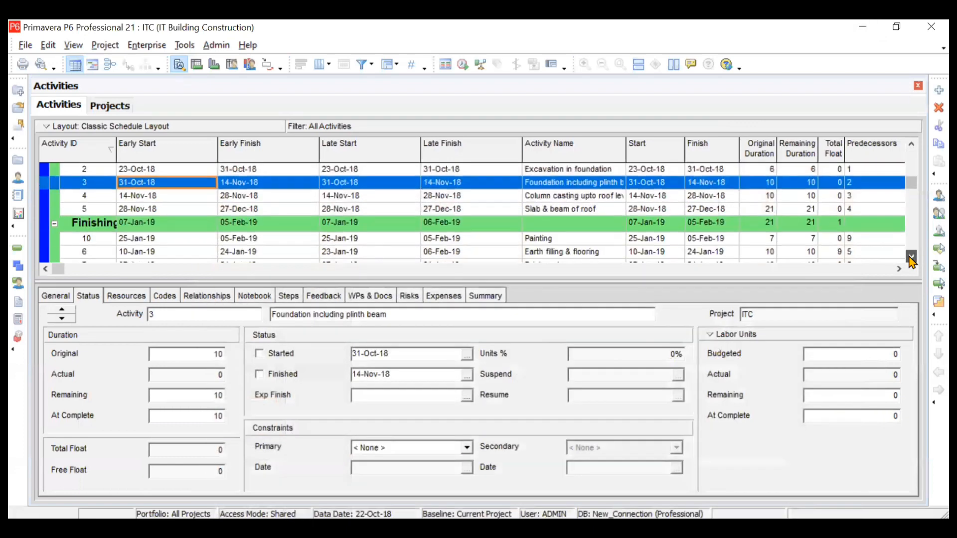
click(911, 256)
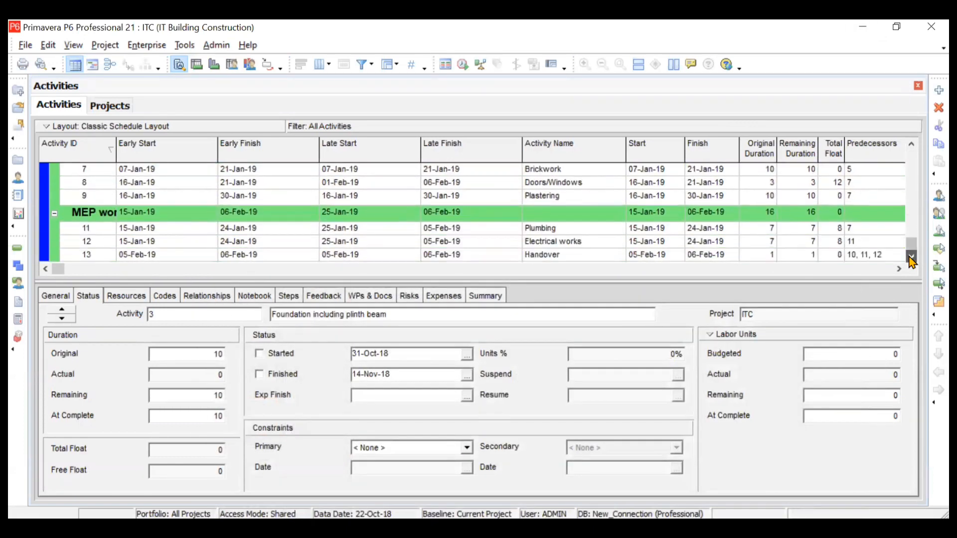
click(204, 244)
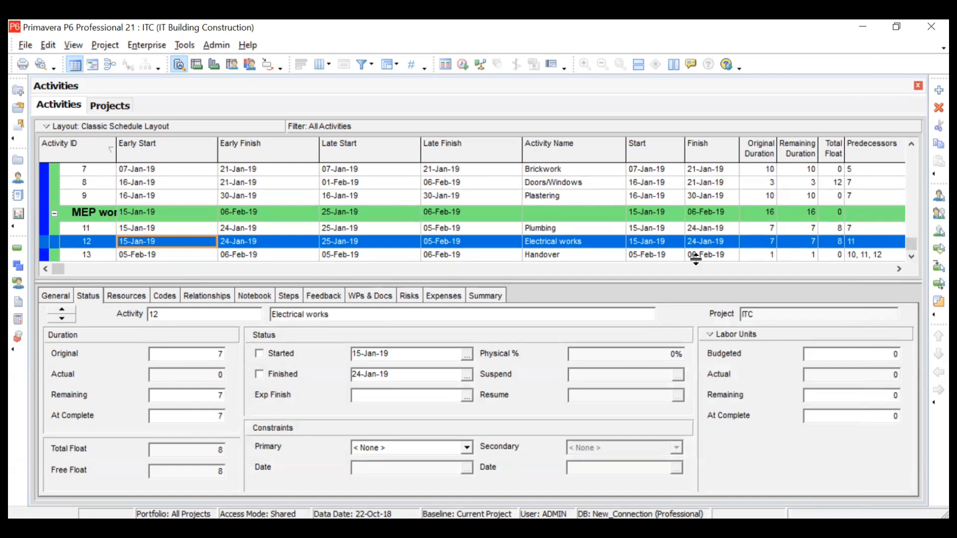
click(467, 448)
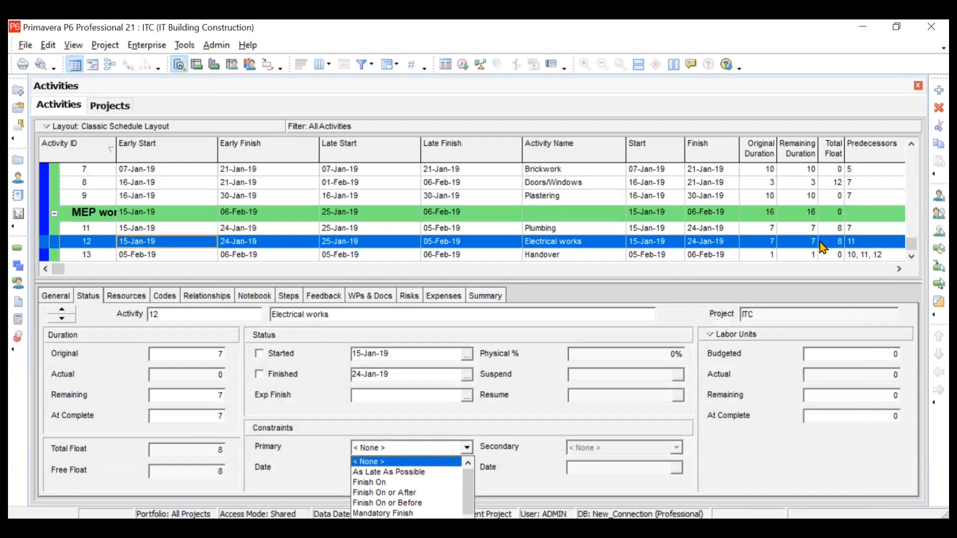
click(407, 503)
click(467, 468)
click(499, 345)
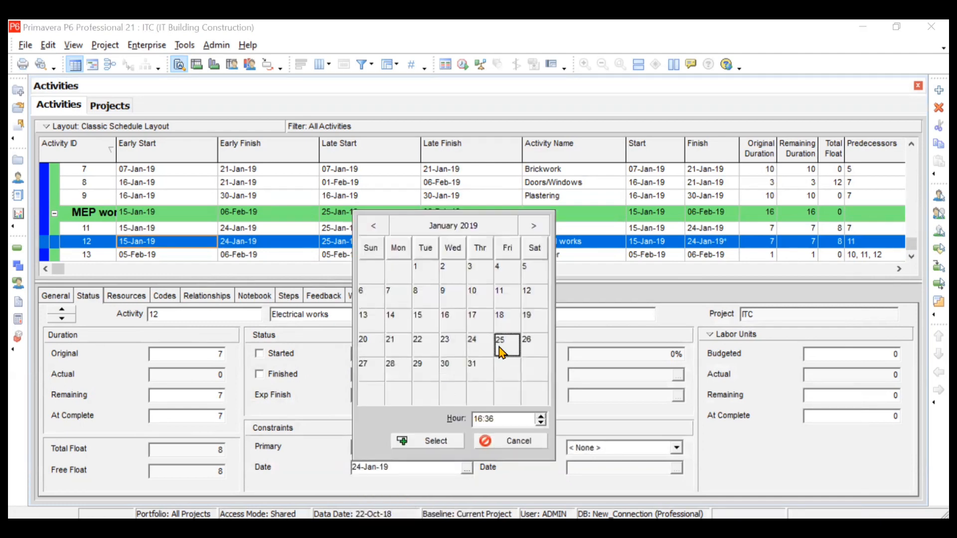
click(447, 441)
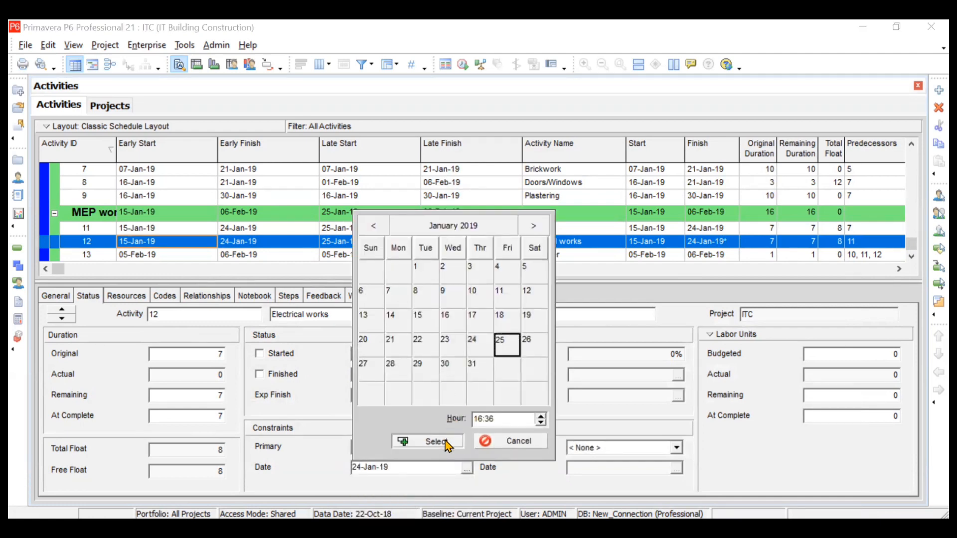
click(463, 65)
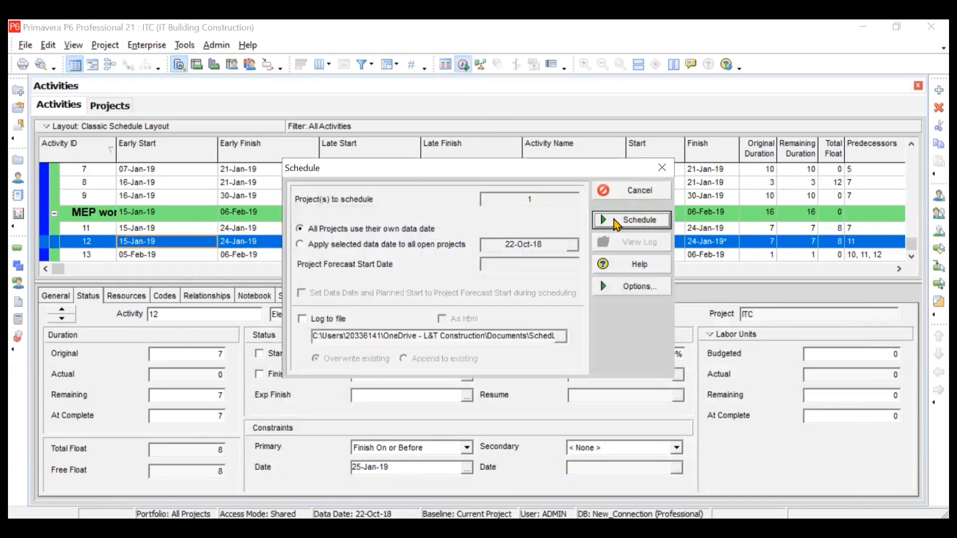
click(617, 223)
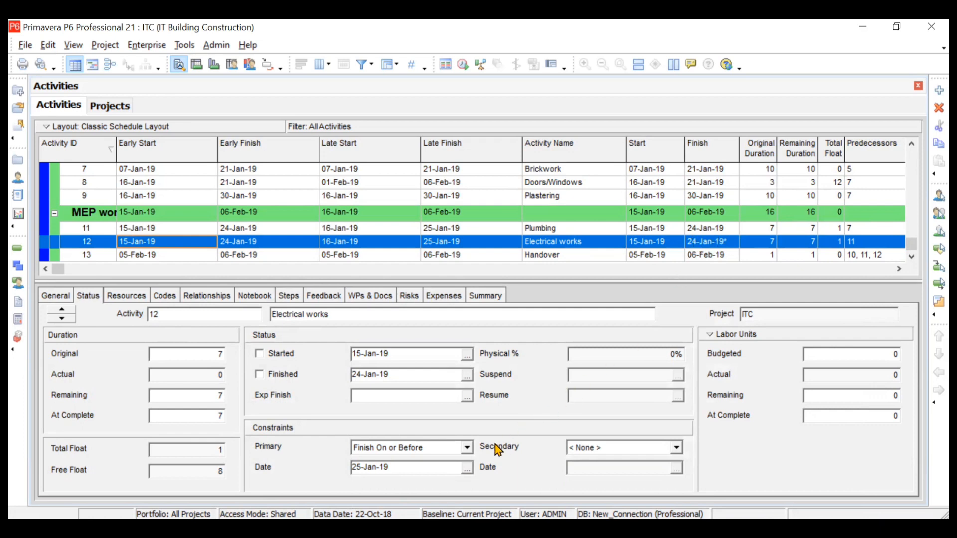
Step: Change the Electrical works activity's Finish On or Before constraint date to 21-Jan-19 and reschedule the project
click(466, 469)
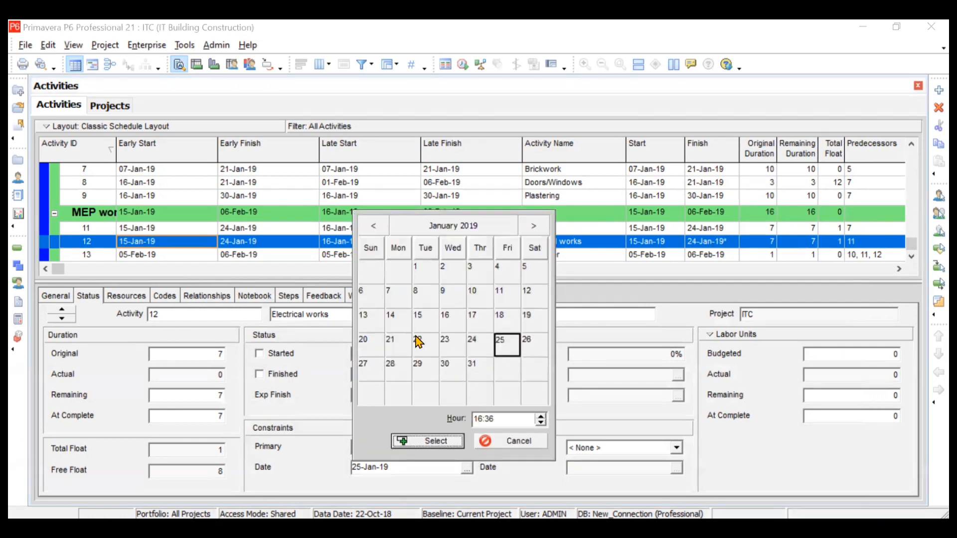
click(391, 345)
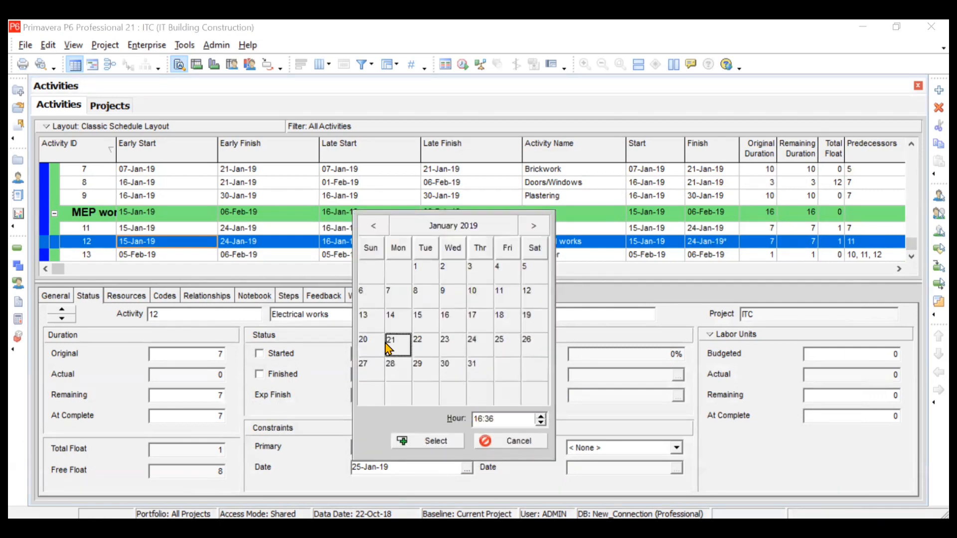
click(436, 440)
click(462, 65)
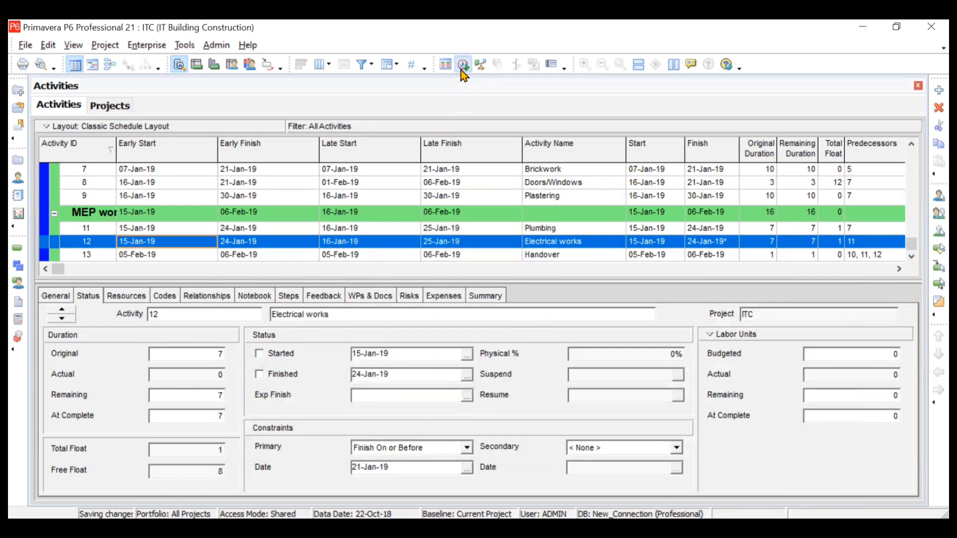
click(639, 222)
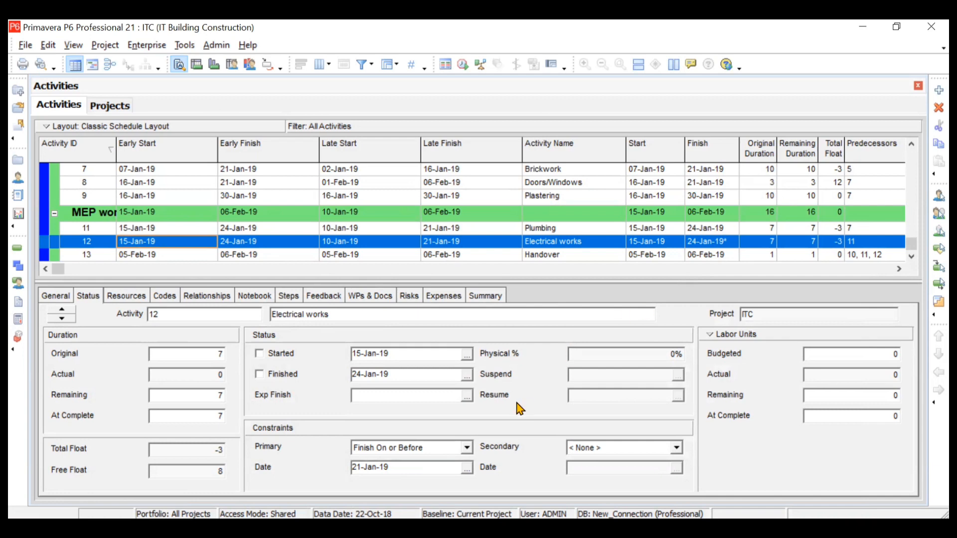
Step: Remove the primary constraint from activity 12, Electrical works, by setting it to None, and reschedule the project
click(468, 450)
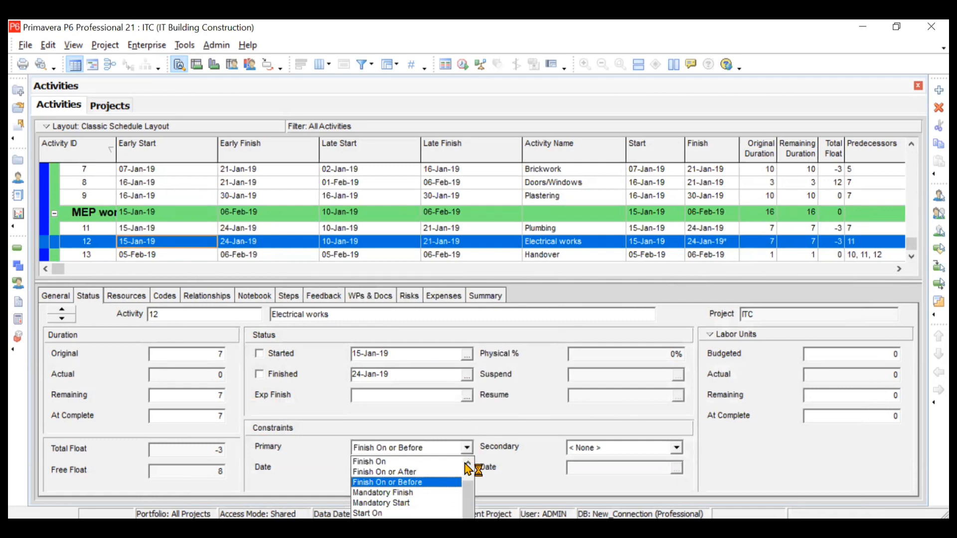
click(464, 463)
click(464, 463)
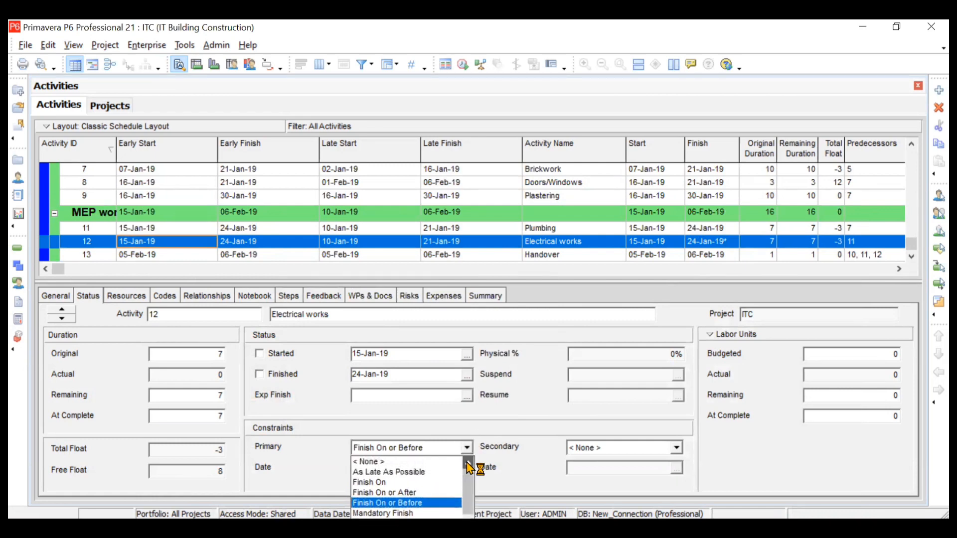
click(421, 462)
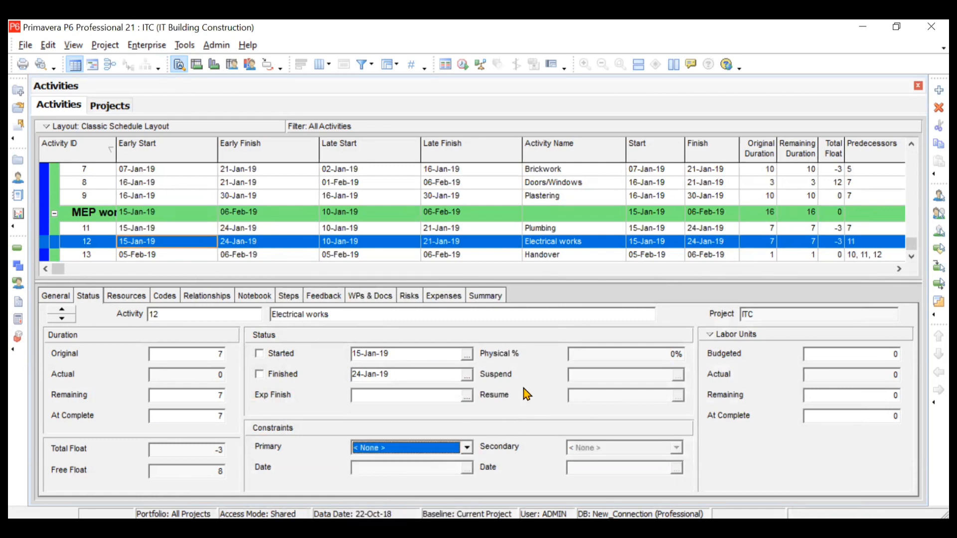
click(463, 65)
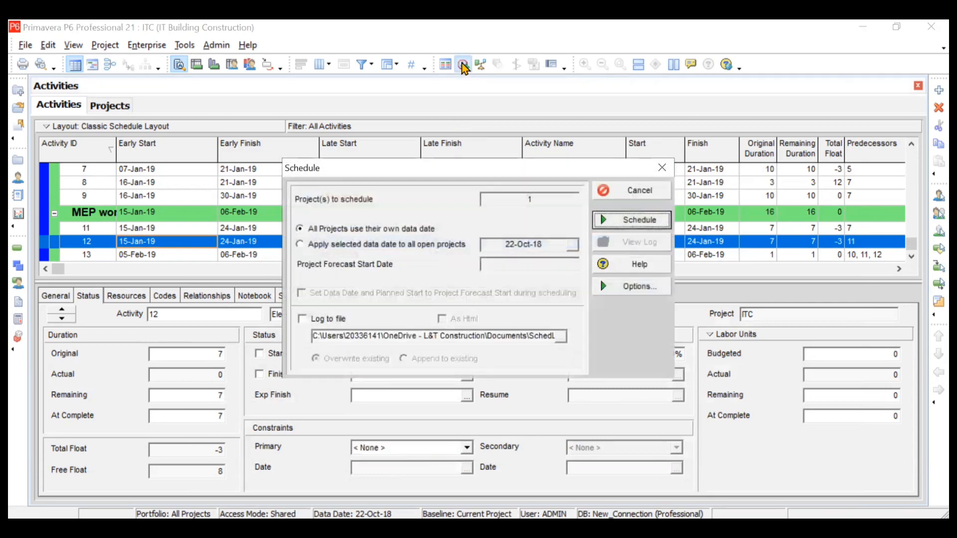
click(635, 222)
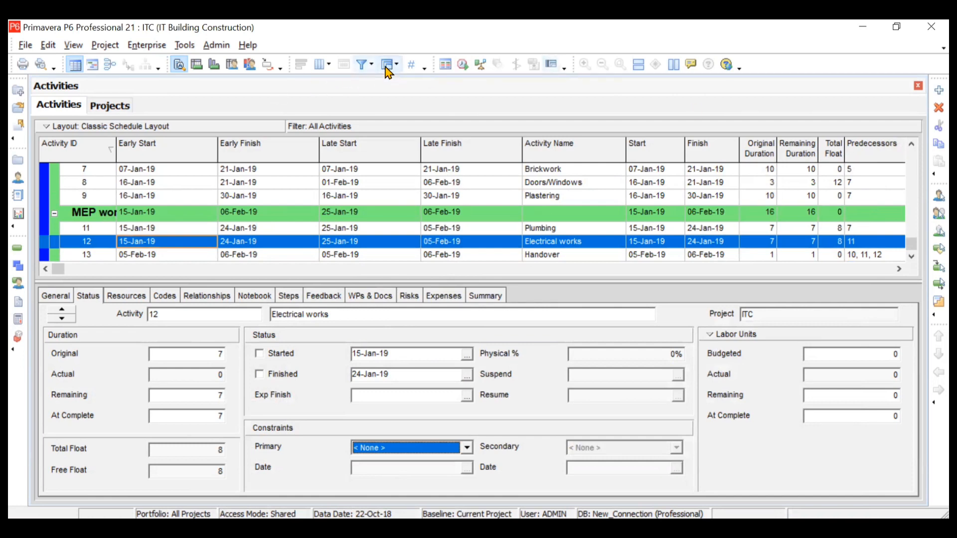
Step: Display the Gantt chart alongside the activity table and bring the first Civil Works activities into view
click(94, 65)
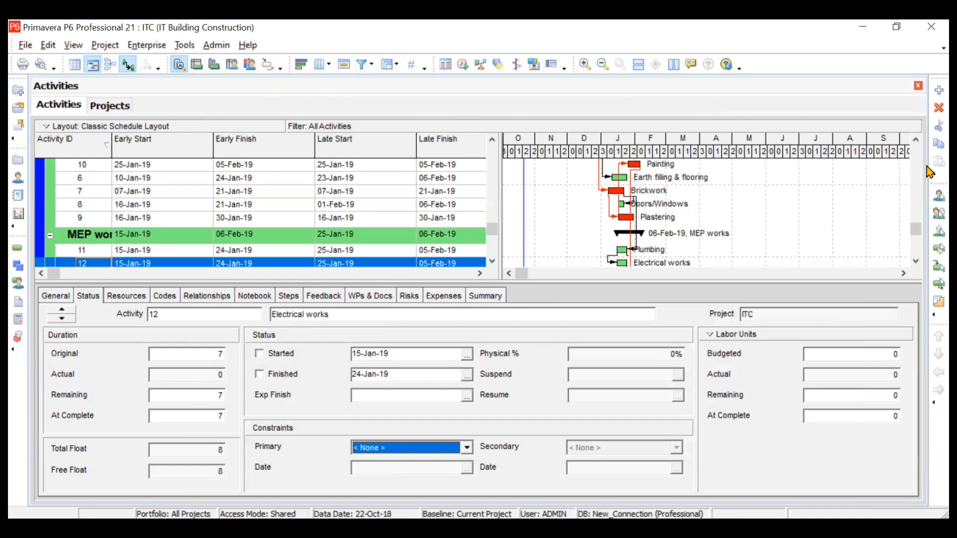
click(915, 140)
click(915, 140)
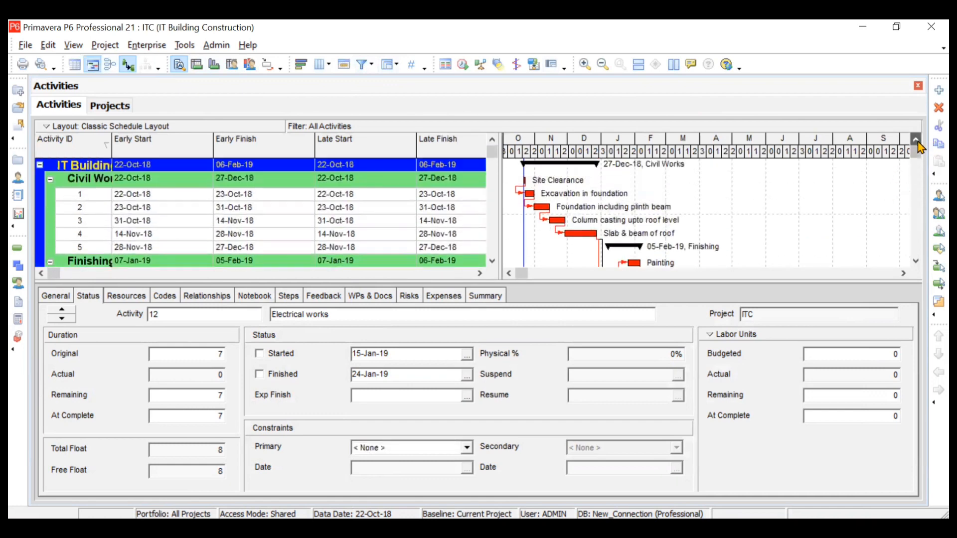